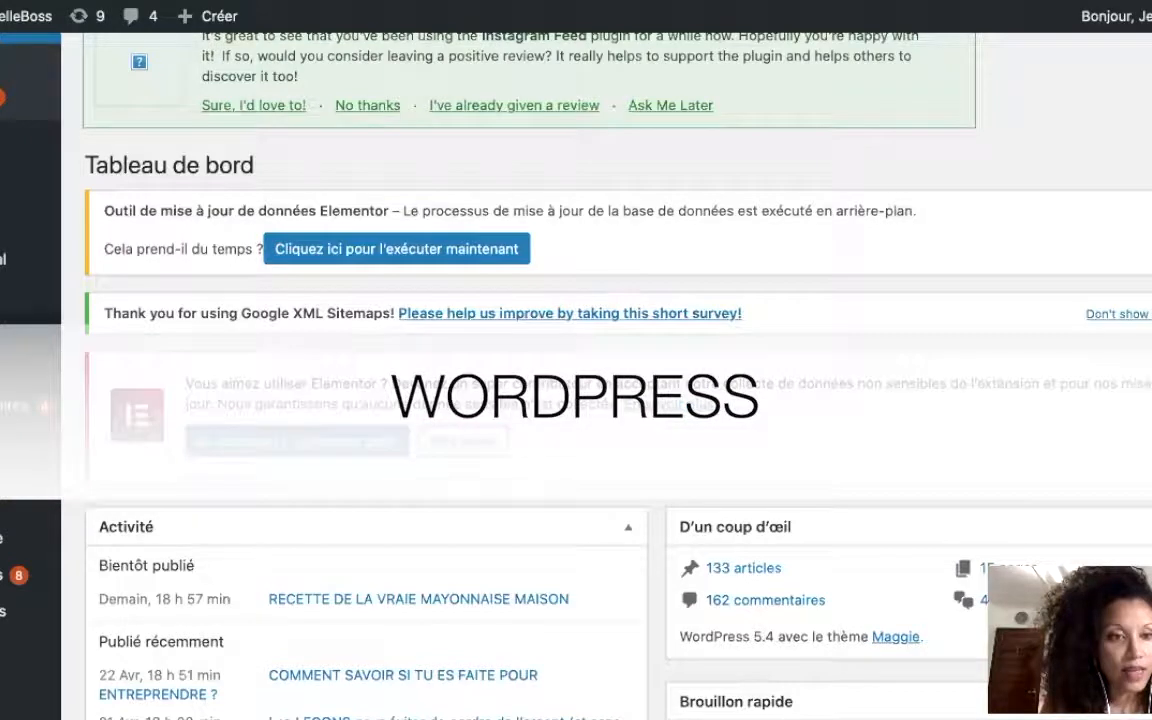
- Visit the WordPress page for adding new media and browse the media library for the ebook PDF
{"action": "mouse_move", "coordinate": [30, 297]}
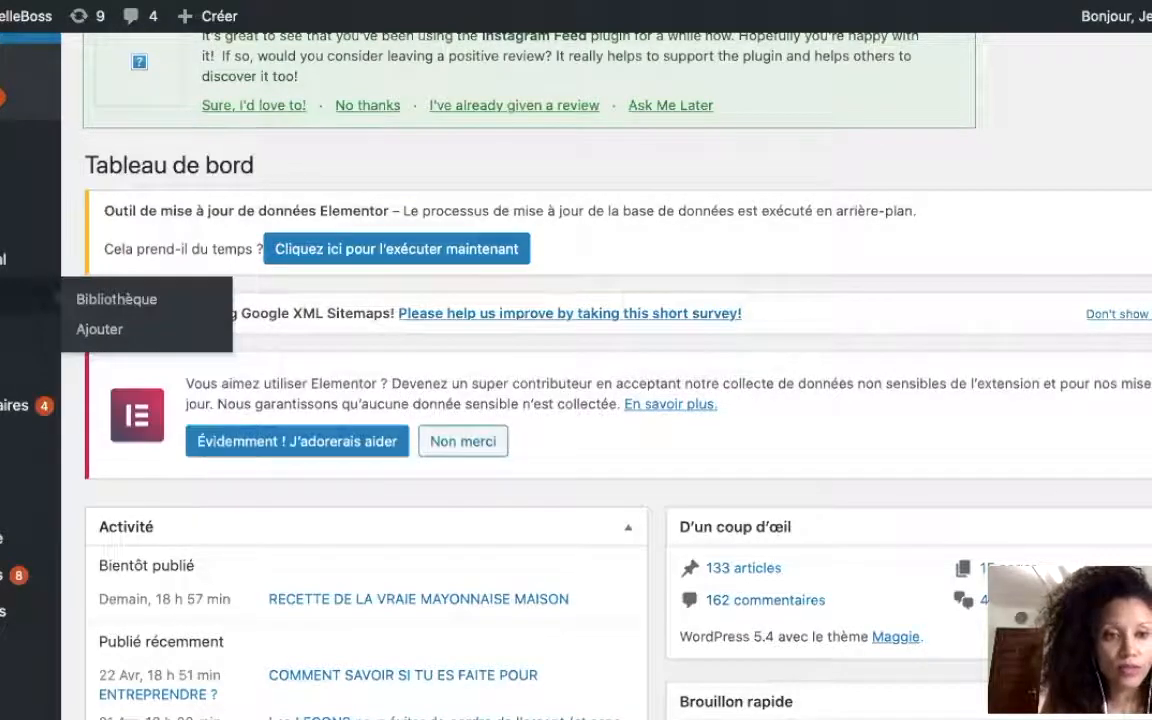
{"action": "left_click", "coordinate": [112, 328]}
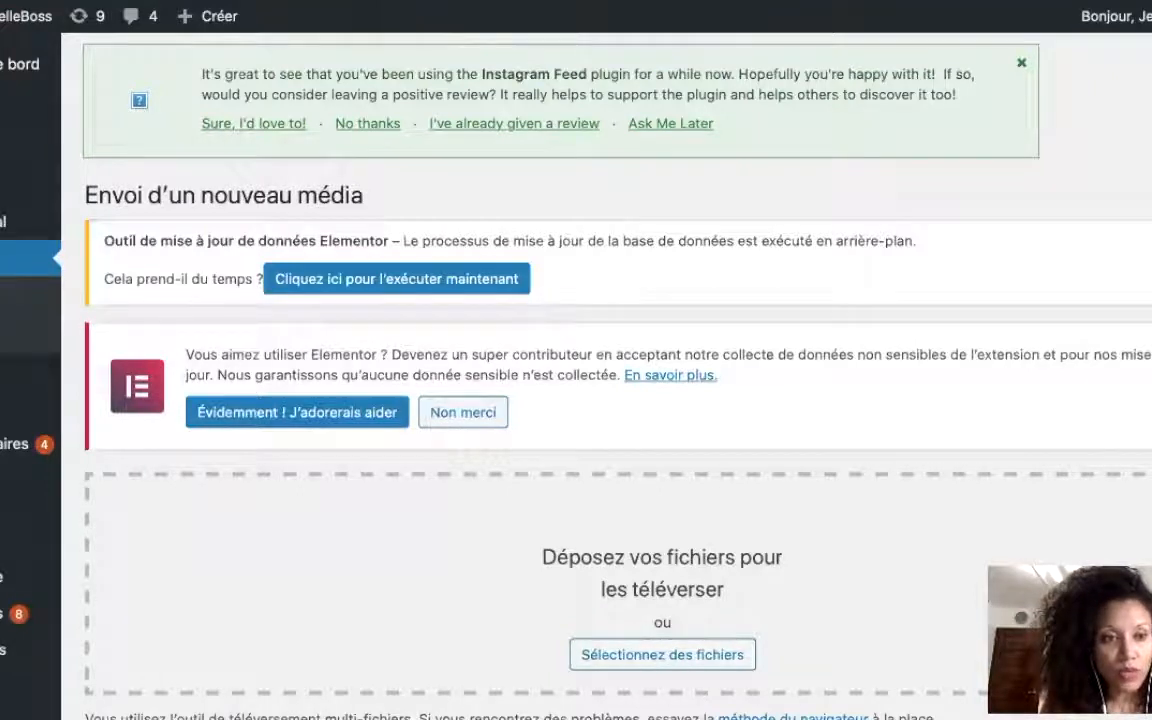
{"action": "scroll", "coordinate": [506, 489], "scroll_direction": "down", "scroll_amount": 4}
{"action": "scroll", "coordinate": [506, 493], "scroll_direction": "down", "scroll_amount": 3}
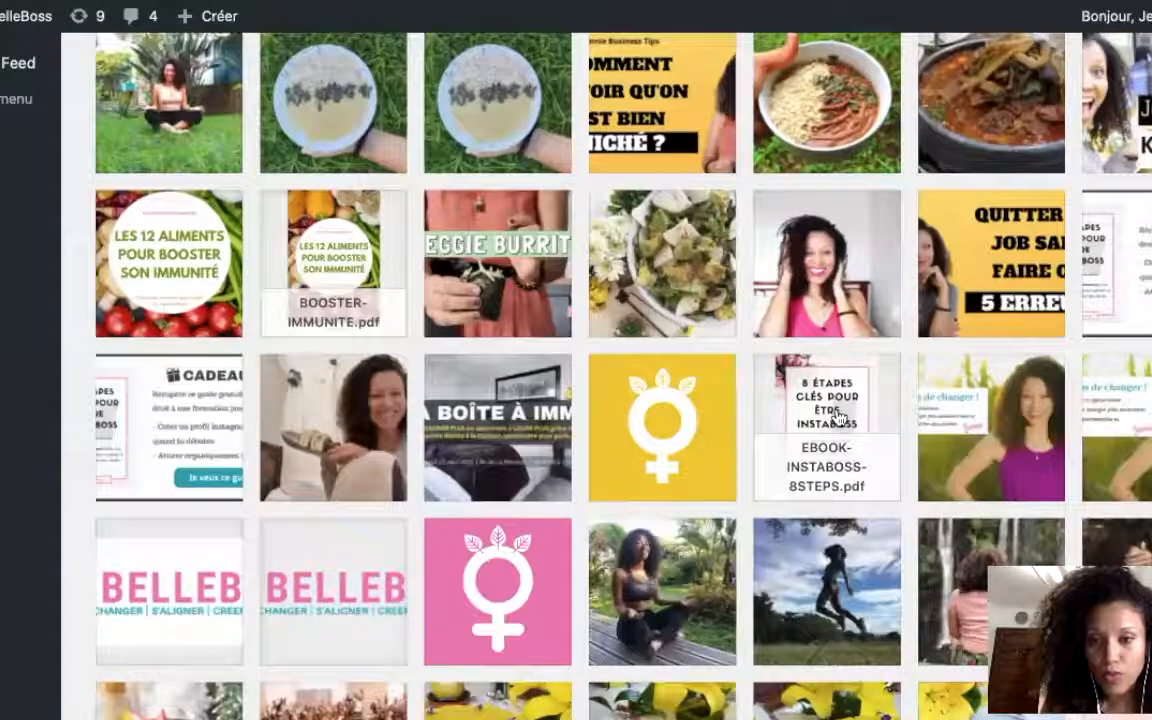
- Select the file link of EBOOK-INSTABOSS-8STEPS.pdf and look through the ebook it leads to
{"action": "left_click", "coordinate": [824, 385]}
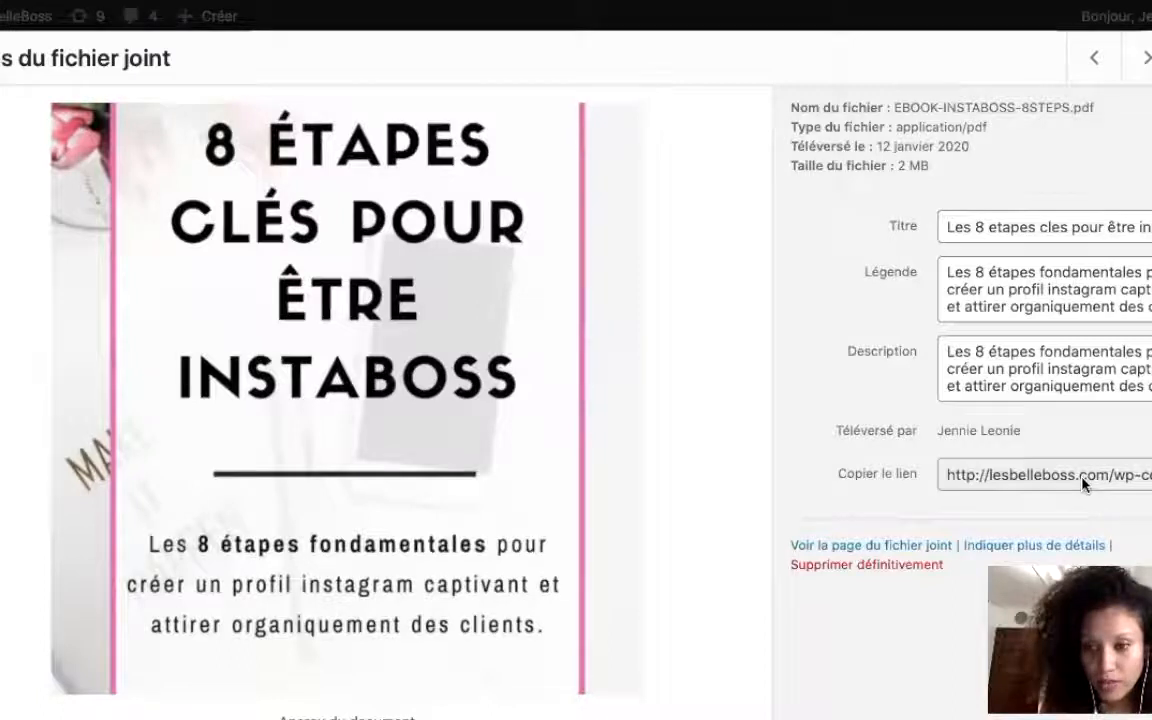
{"action": "left_click", "coordinate": [1033, 480]}
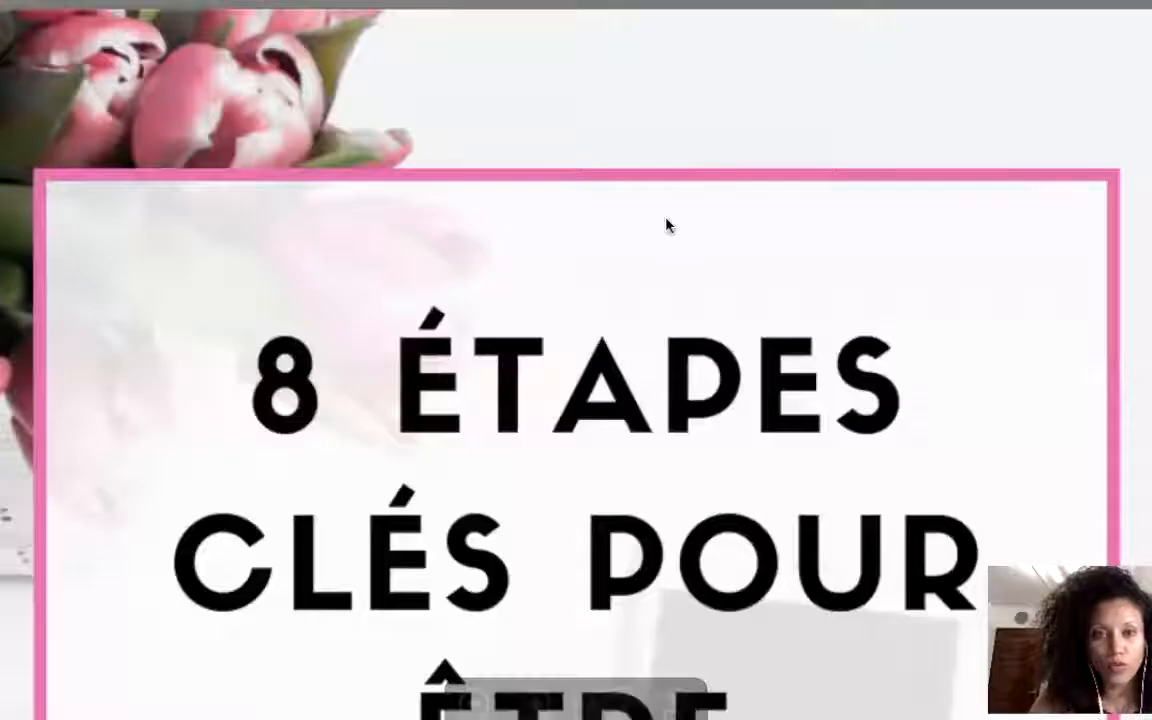
{"action": "scroll", "coordinate": [666, 228], "scroll_direction": "down", "scroll_amount": 15}
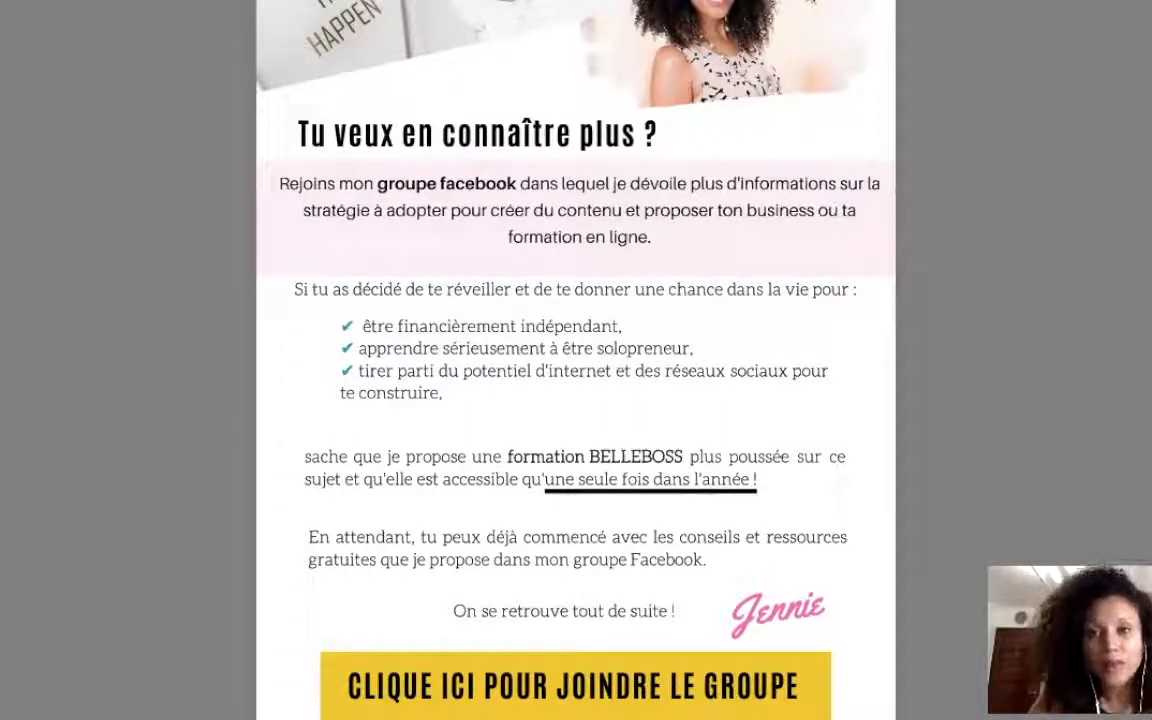
{"action": "left_click", "coordinate": [812, 0]}
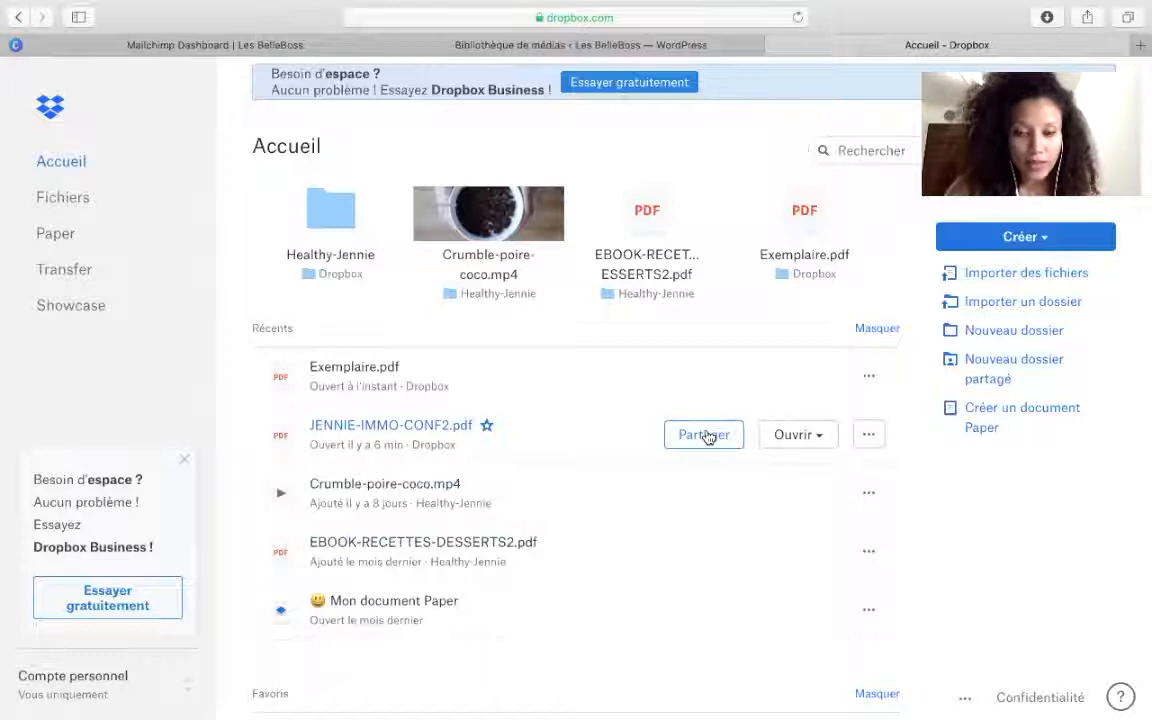
- Copy the Dropbox viewing link of the IMMO-CONF2 PDF and look through the shared file in a new tab
{"action": "left_click", "coordinate": [705, 435]}
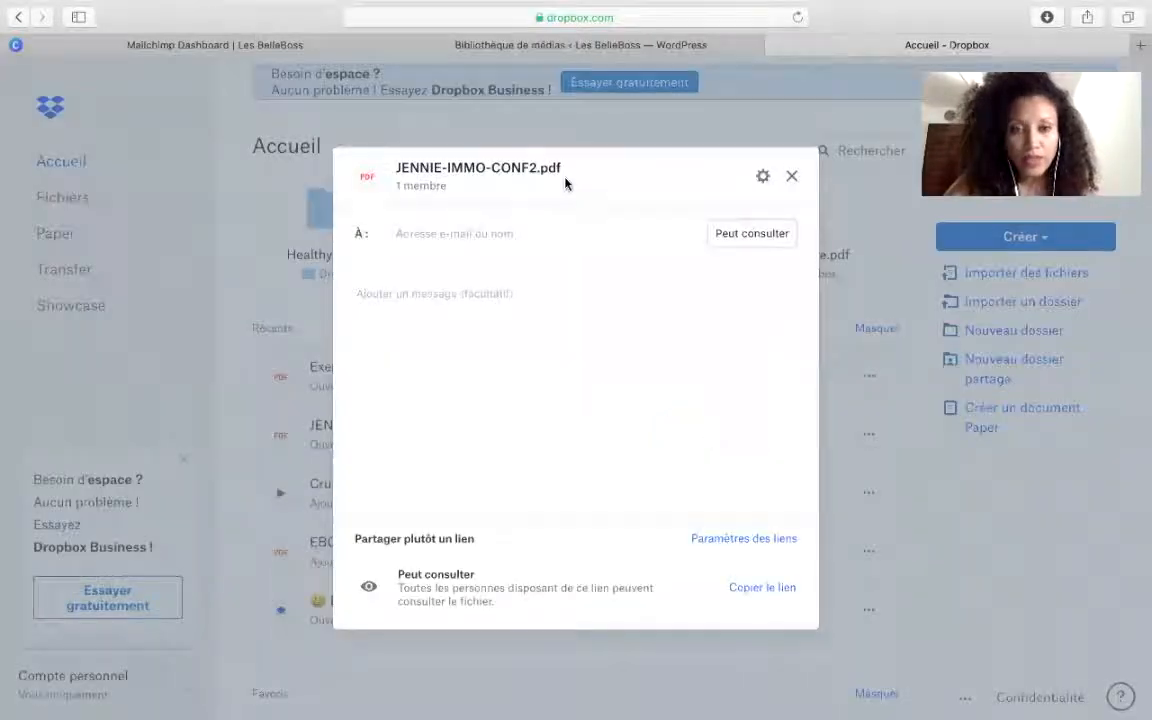
{"action": "left_click", "coordinate": [757, 593]}
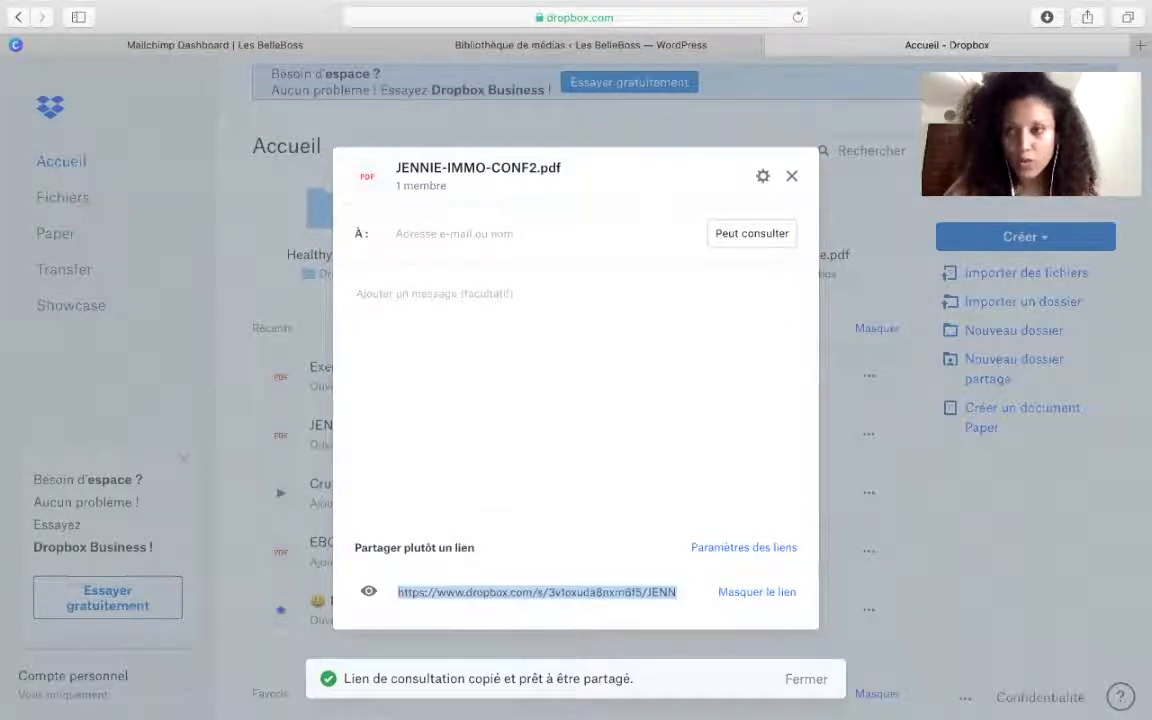
{"action": "left_click", "coordinate": [1140, 45]}
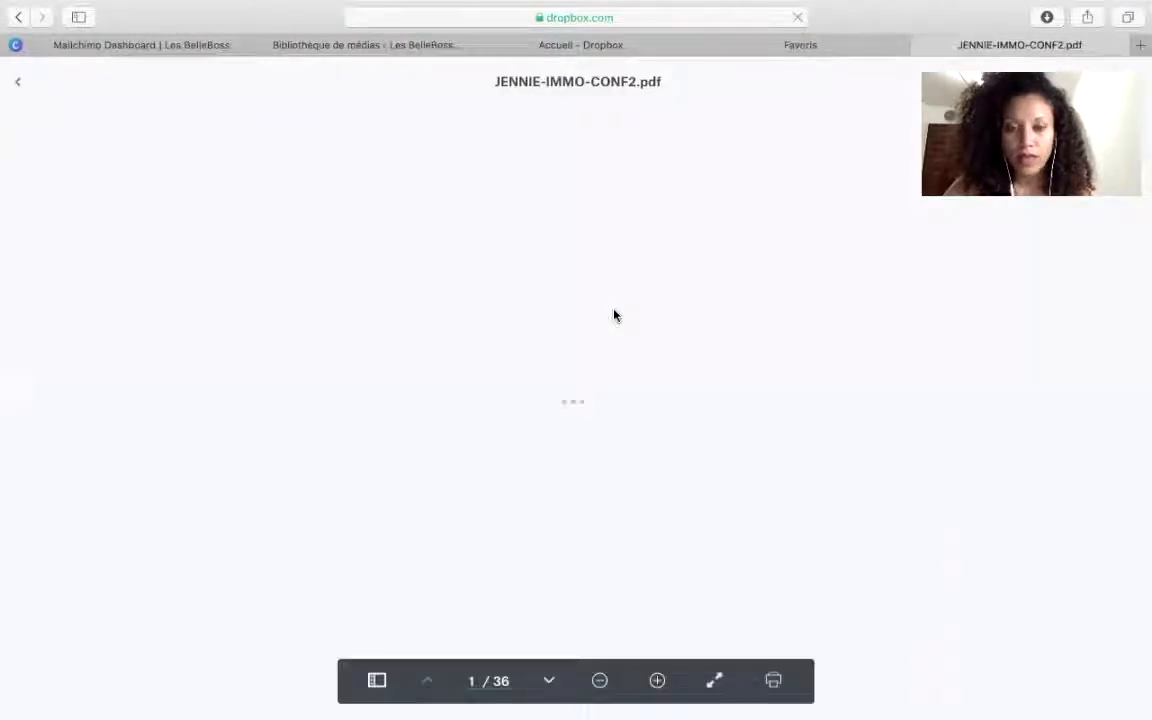
{"action": "scroll", "coordinate": [540, 460], "scroll_direction": "down", "scroll_amount": 5}
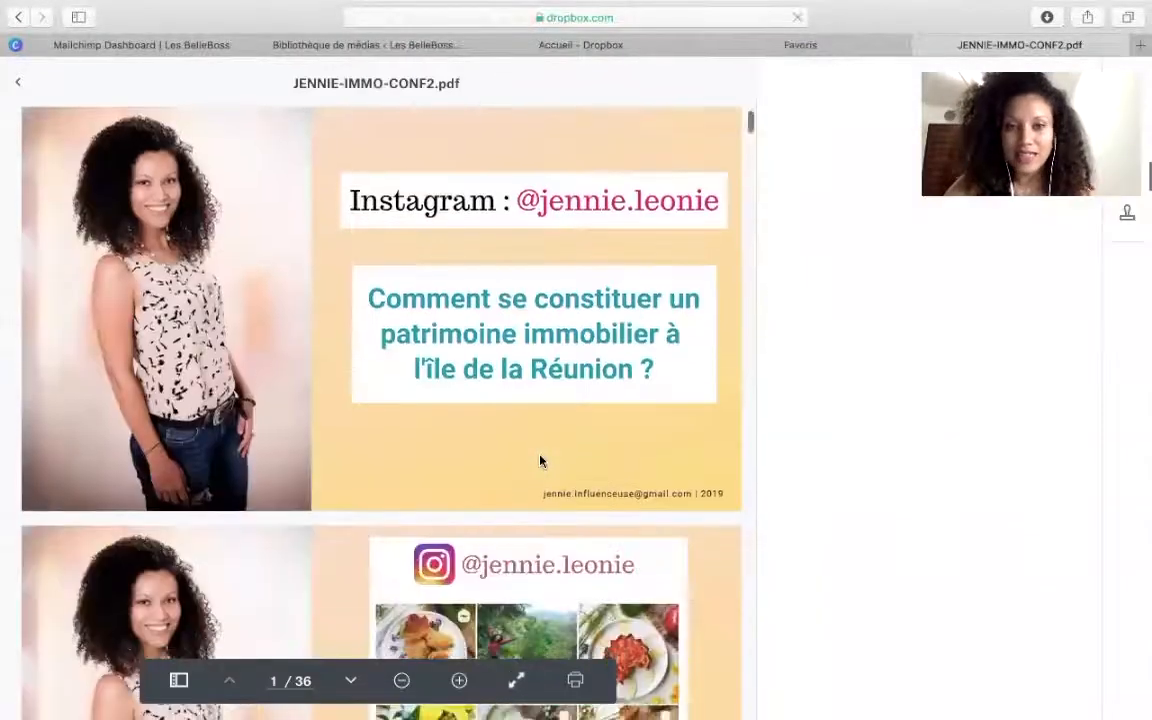
{"action": "scroll", "coordinate": [540, 458], "scroll_direction": "down", "scroll_amount": 5}
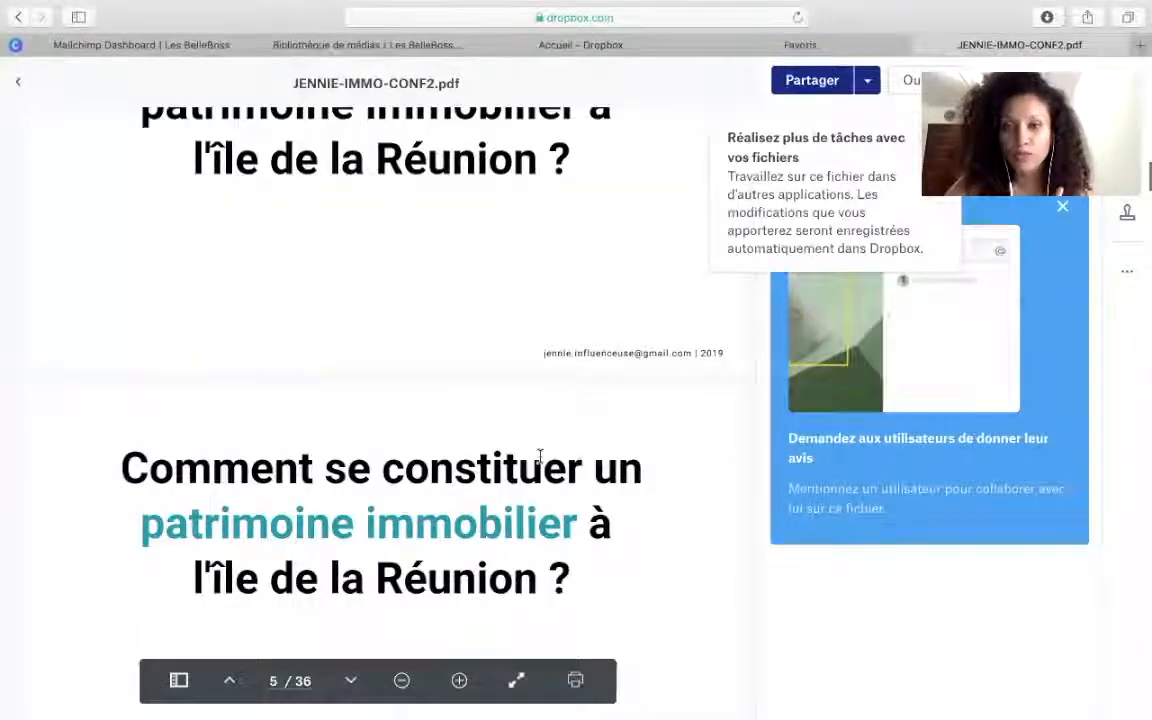
{"action": "scroll", "coordinate": [540, 458], "scroll_direction": "down", "scroll_amount": 2}
{"action": "scroll", "coordinate": [540, 457], "scroll_direction": "up", "scroll_amount": 15}
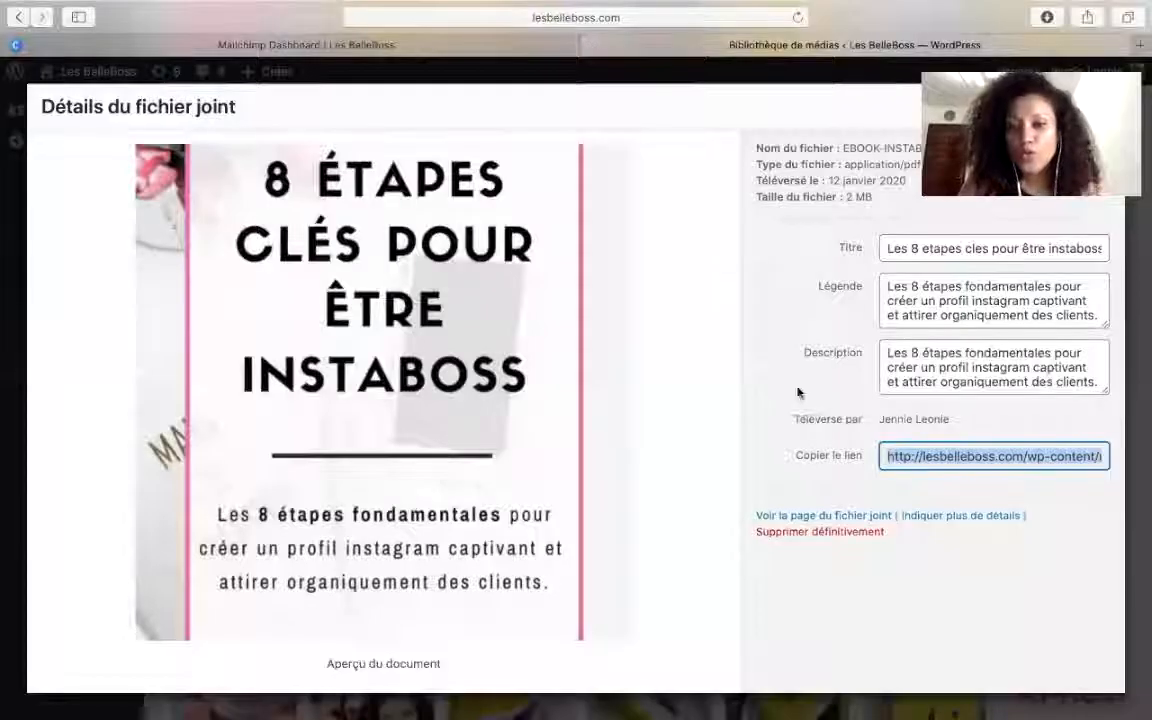
- Switch to Mailchimp and start an automated email that welcomes new subscribers
{"action": "left_click", "coordinate": [340, 44]}
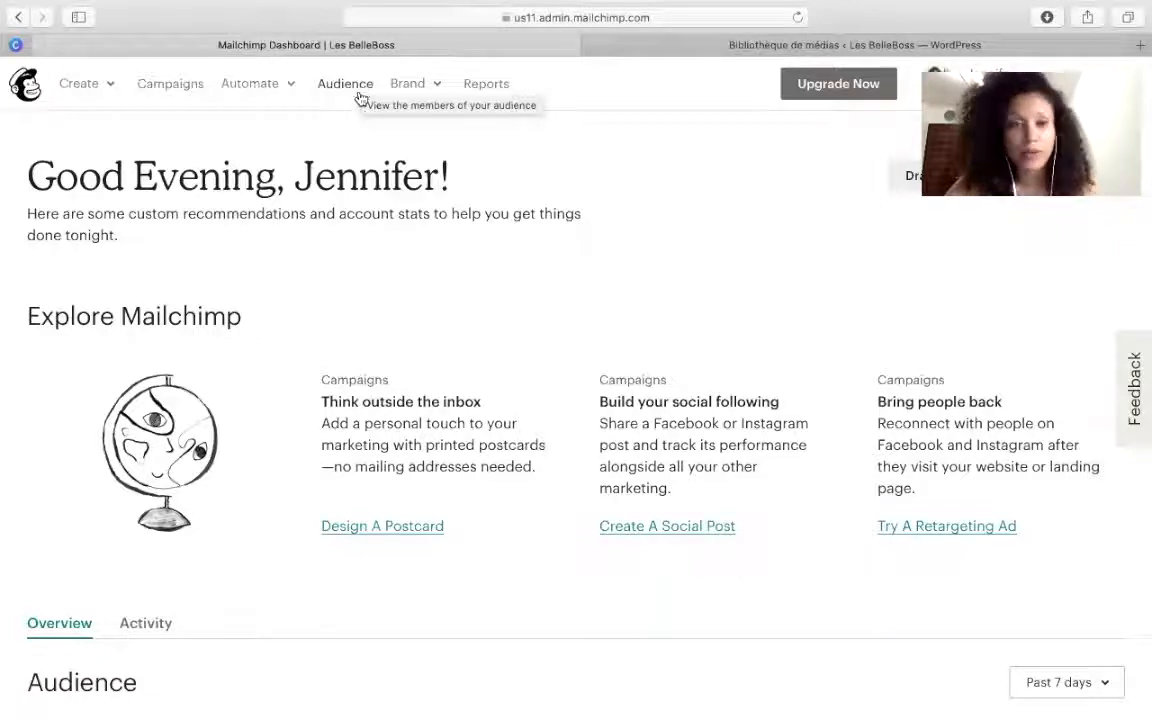
{"action": "left_click", "coordinate": [268, 90]}
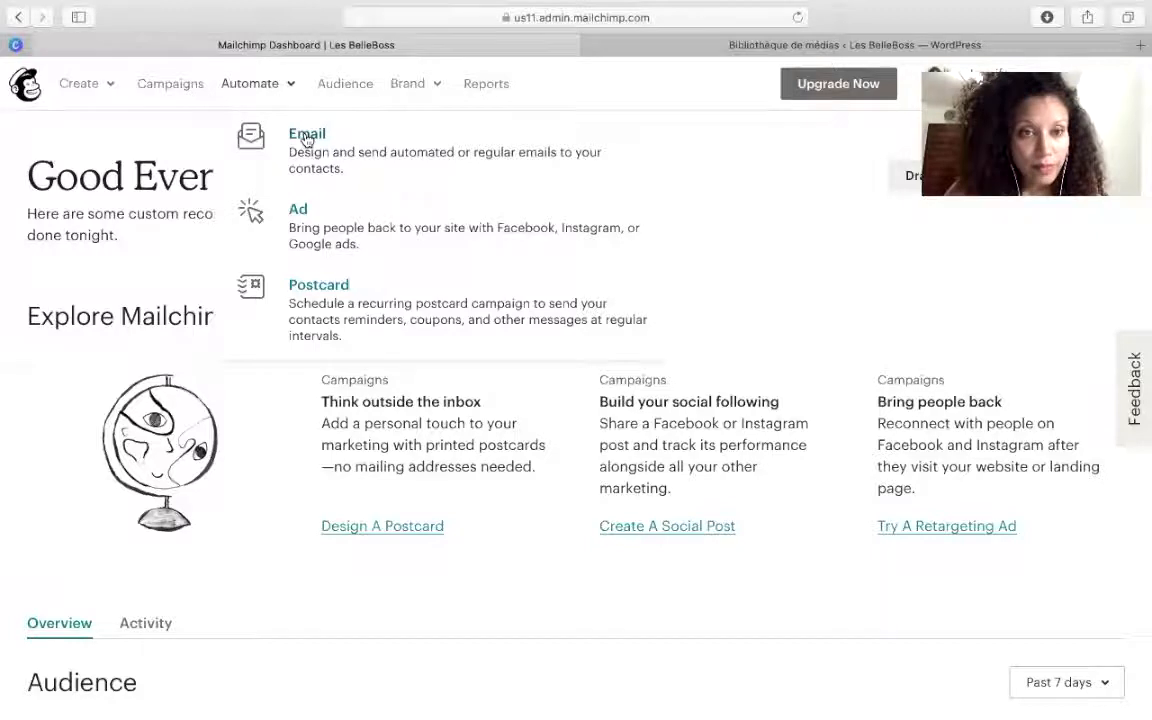
{"action": "left_click", "coordinate": [307, 137]}
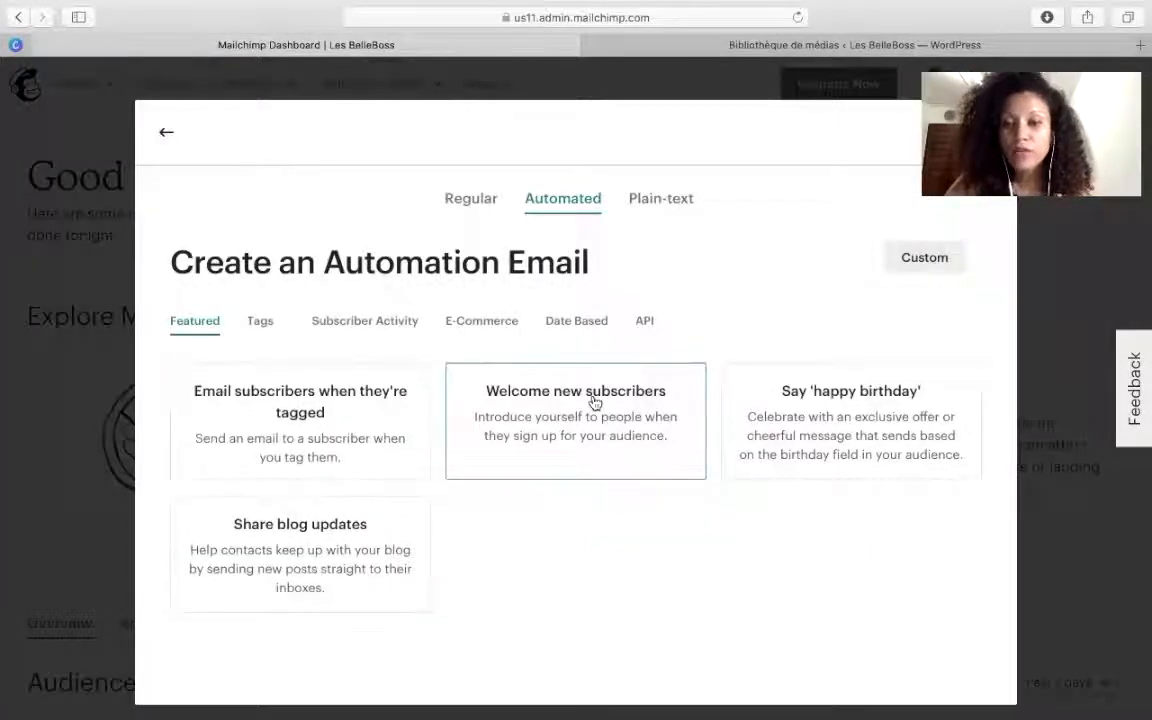
{"action": "left_click", "coordinate": [625, 404]}
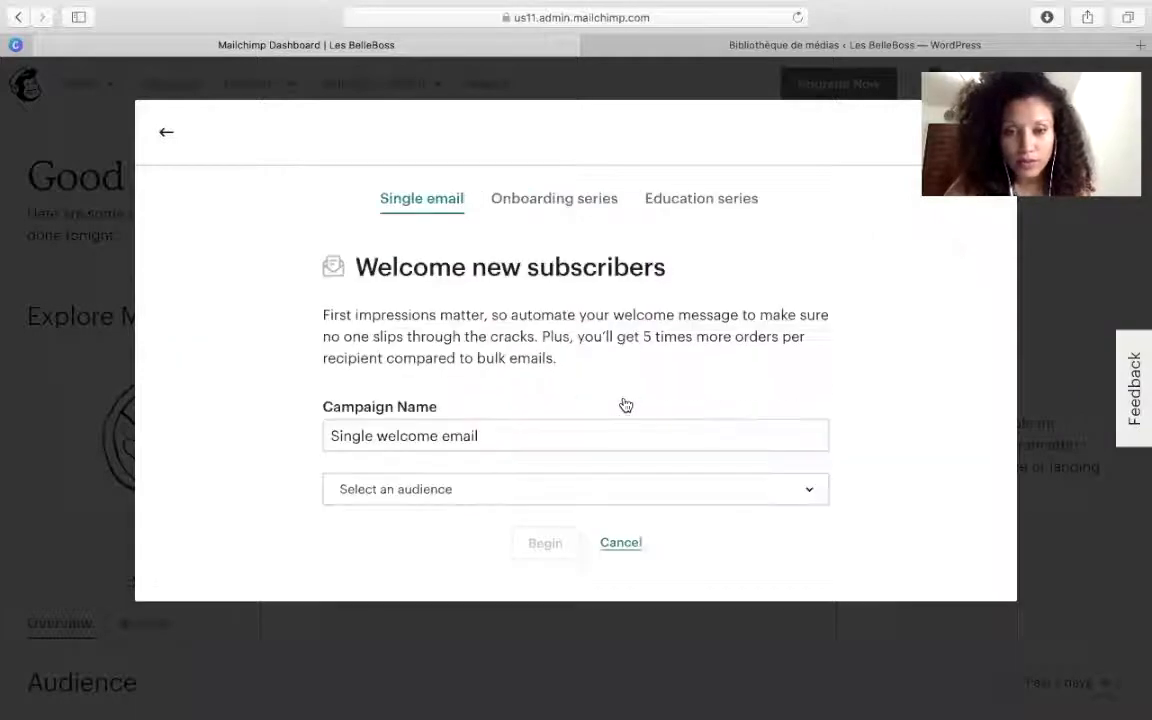
- Name the single welcome email campaign "Bienvenue", choose the Prospect BelleBoss audience and begin the draft
{"action": "left_click_drag", "start_coordinate": [488, 436], "coordinate": [373, 404]}
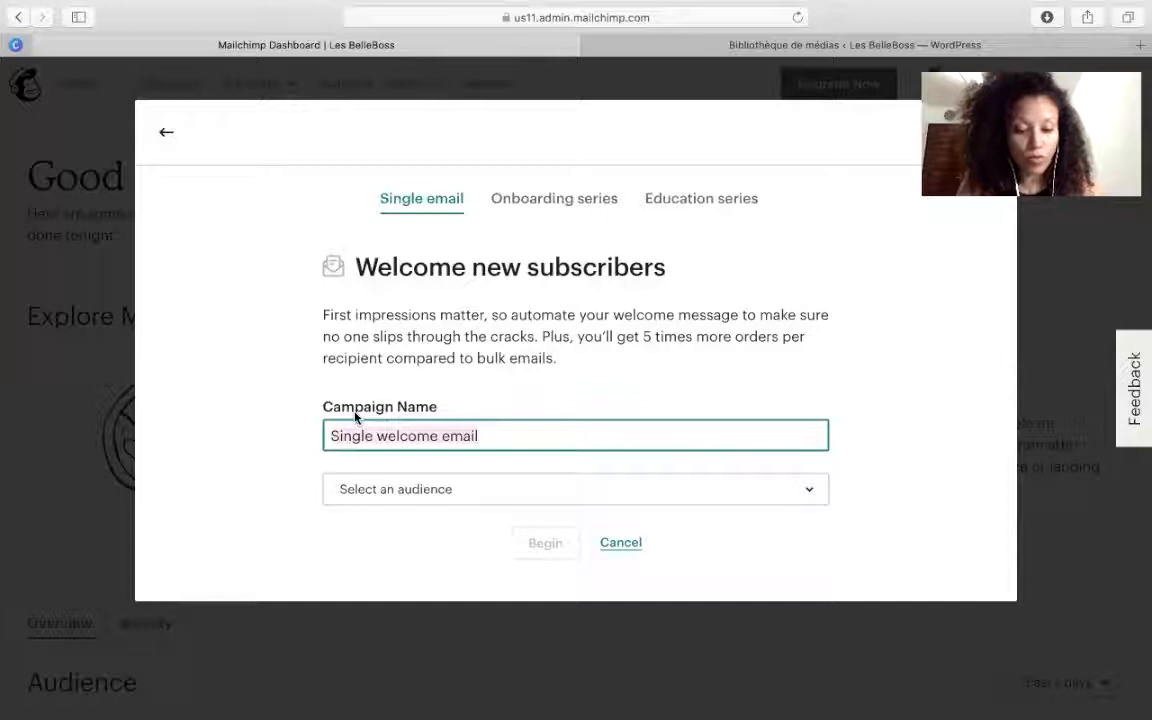
{"action": "type", "text": "Bienvenue"}
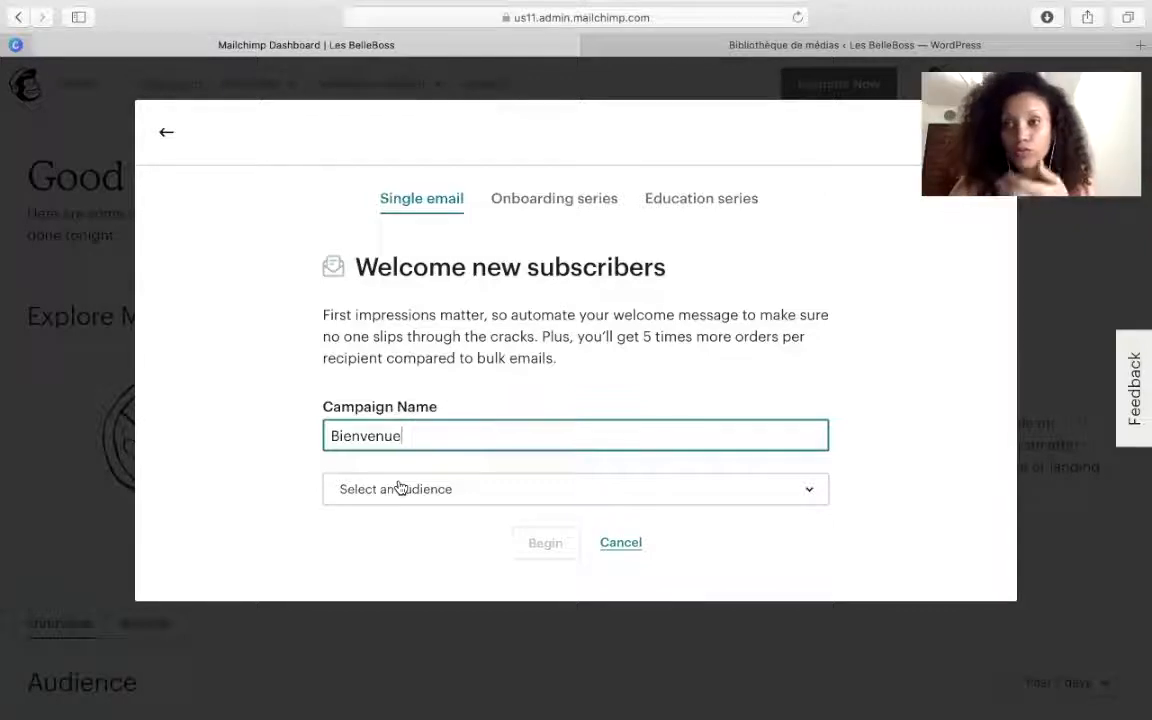
{"action": "left_click", "coordinate": [399, 487]}
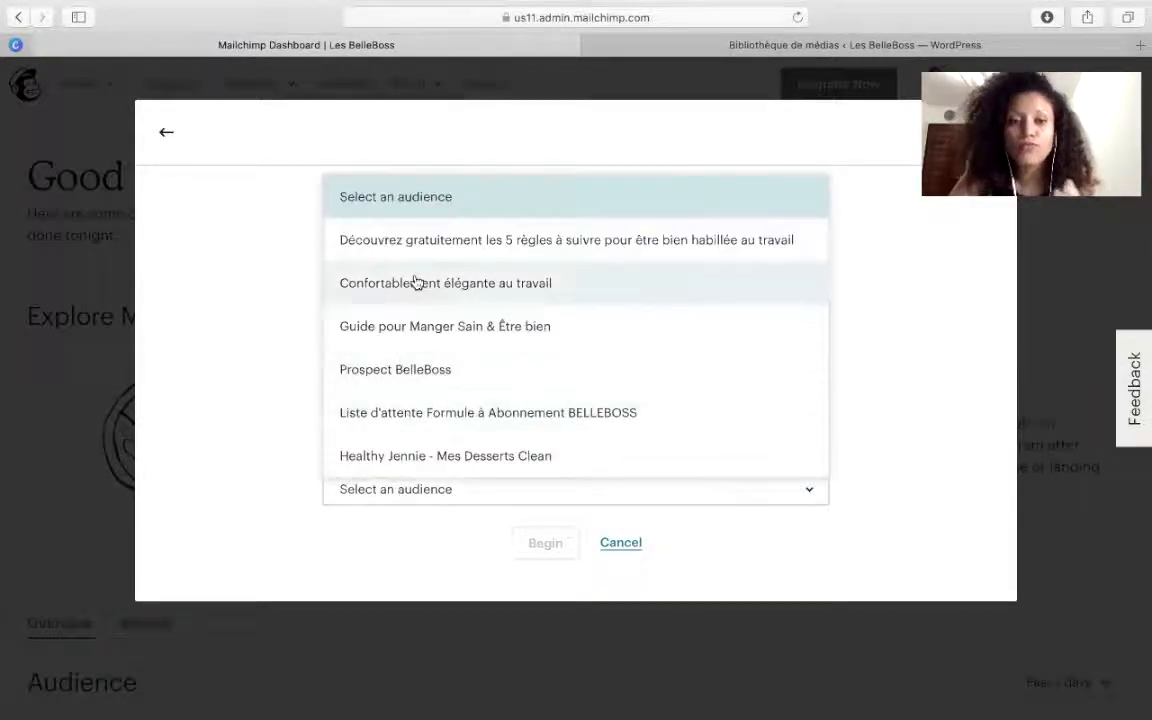
{"action": "left_click", "coordinate": [410, 380]}
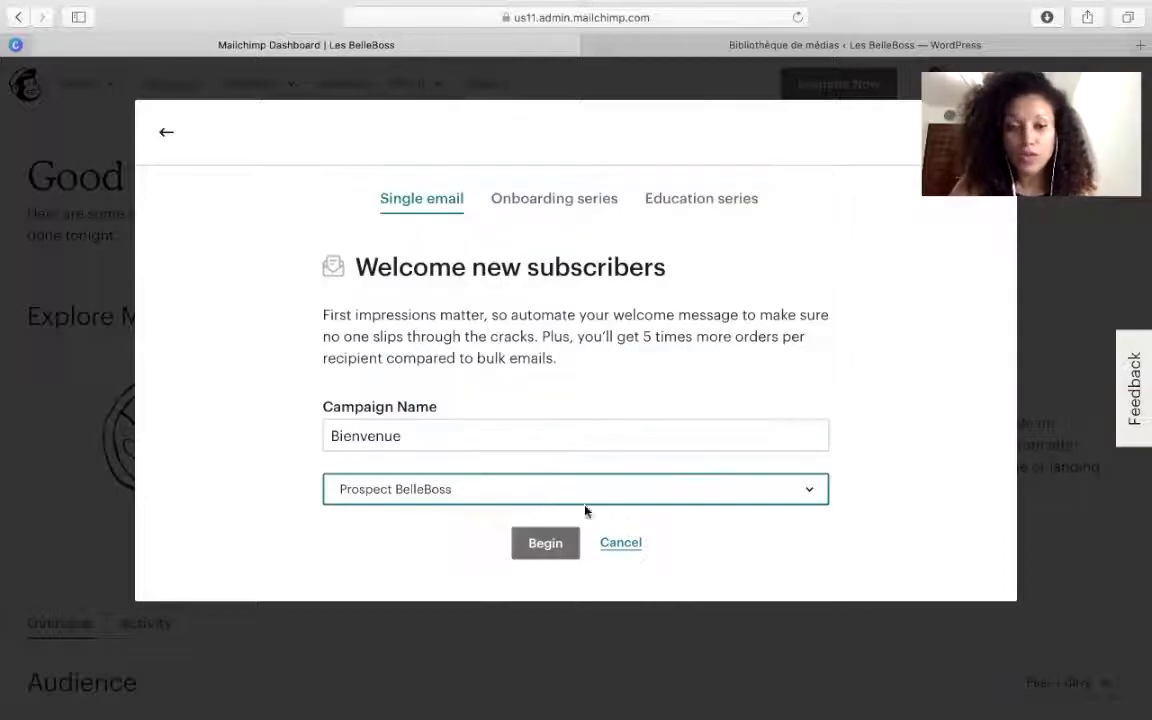
{"action": "left_click", "coordinate": [556, 541]}
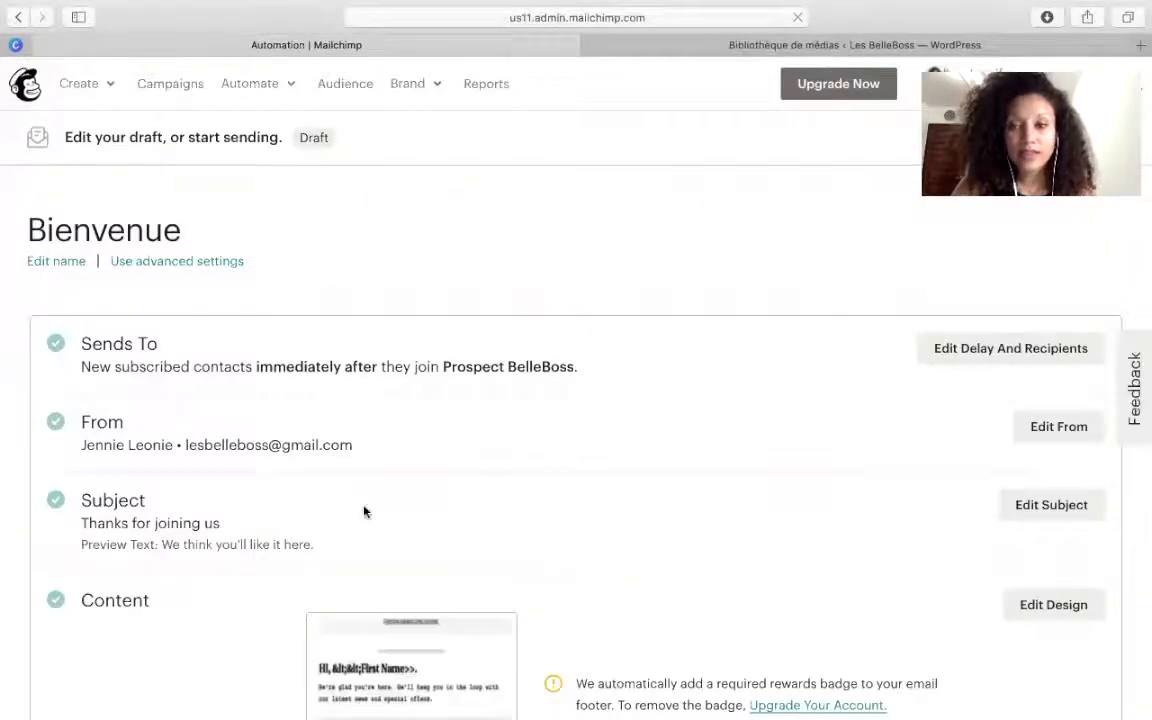
- Review the Bienvenue draft and its delay options, and save sending as Immediately after contacts join Prospect BelleBoss
{"action": "scroll", "coordinate": [364, 511], "scroll_direction": "down", "scroll_amount": 3}
{"action": "scroll", "coordinate": [504, 303], "scroll_direction": "up", "scroll_amount": 3}
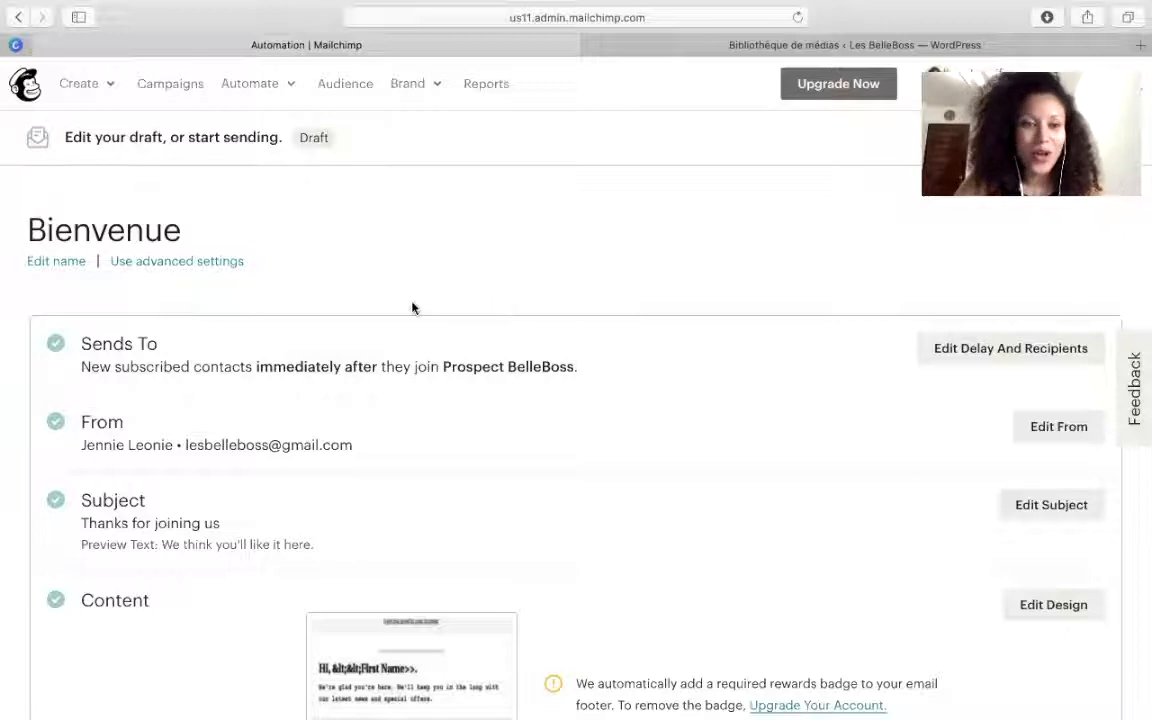
{"action": "scroll", "coordinate": [391, 370], "scroll_direction": "down", "scroll_amount": 2}
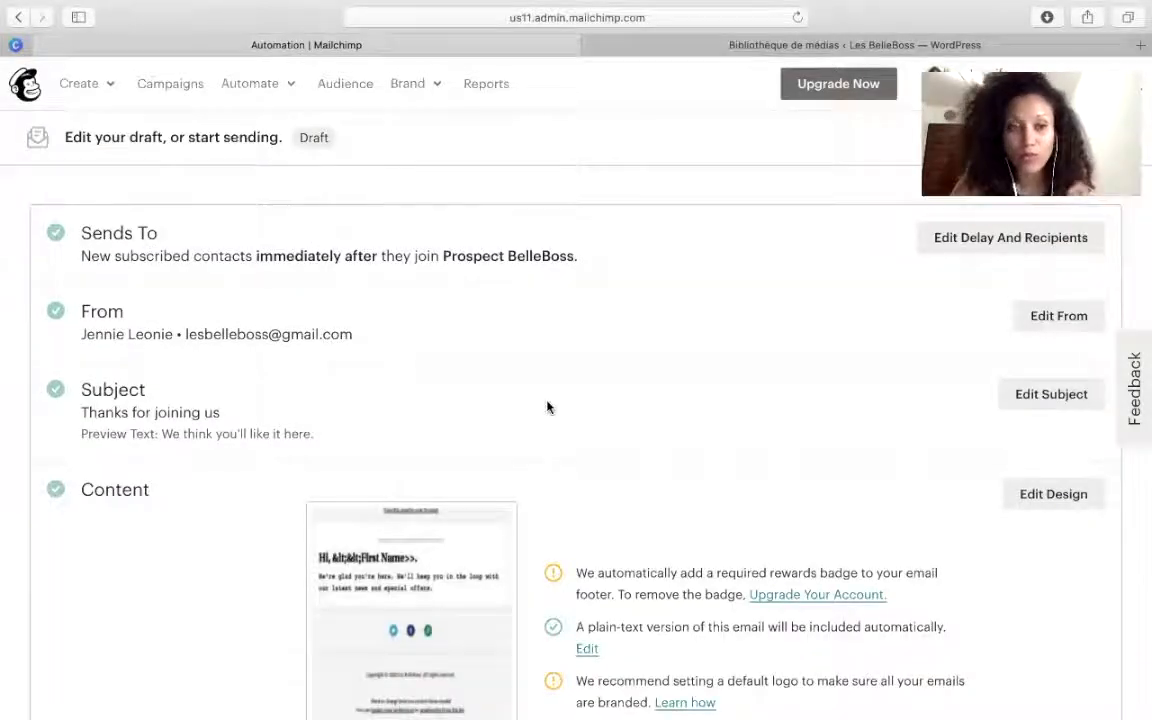
{"action": "scroll", "coordinate": [546, 406], "scroll_direction": "up", "scroll_amount": 2}
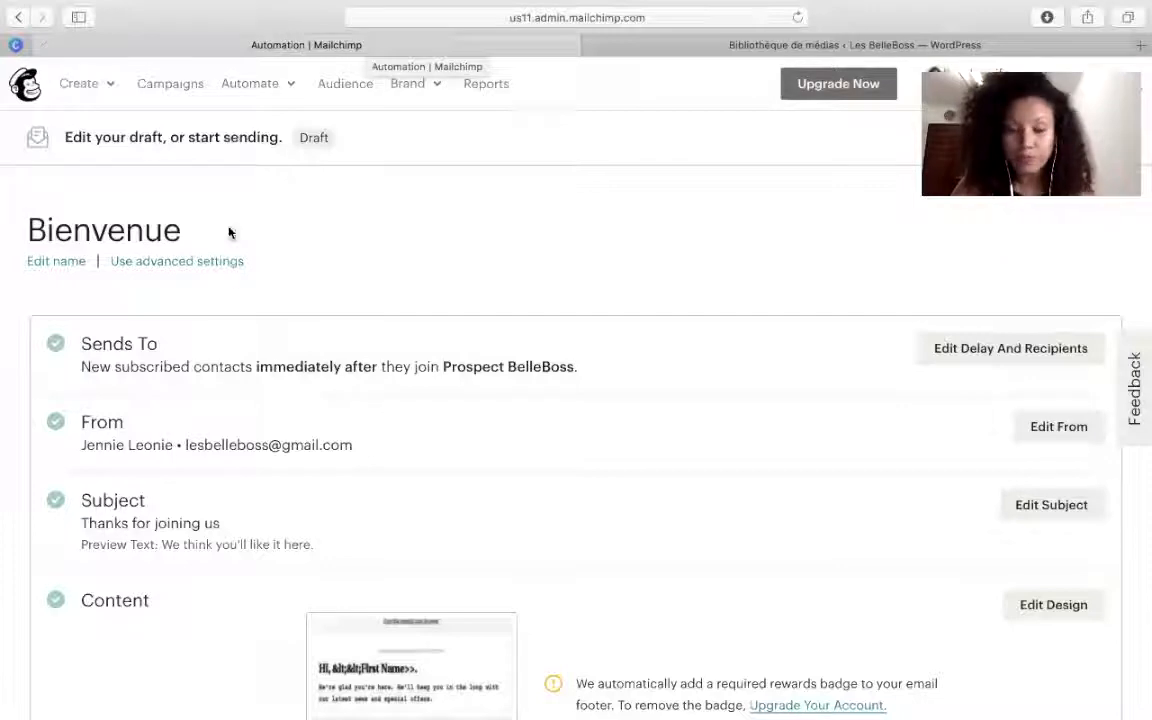
{"action": "left_click", "coordinate": [1005, 350]}
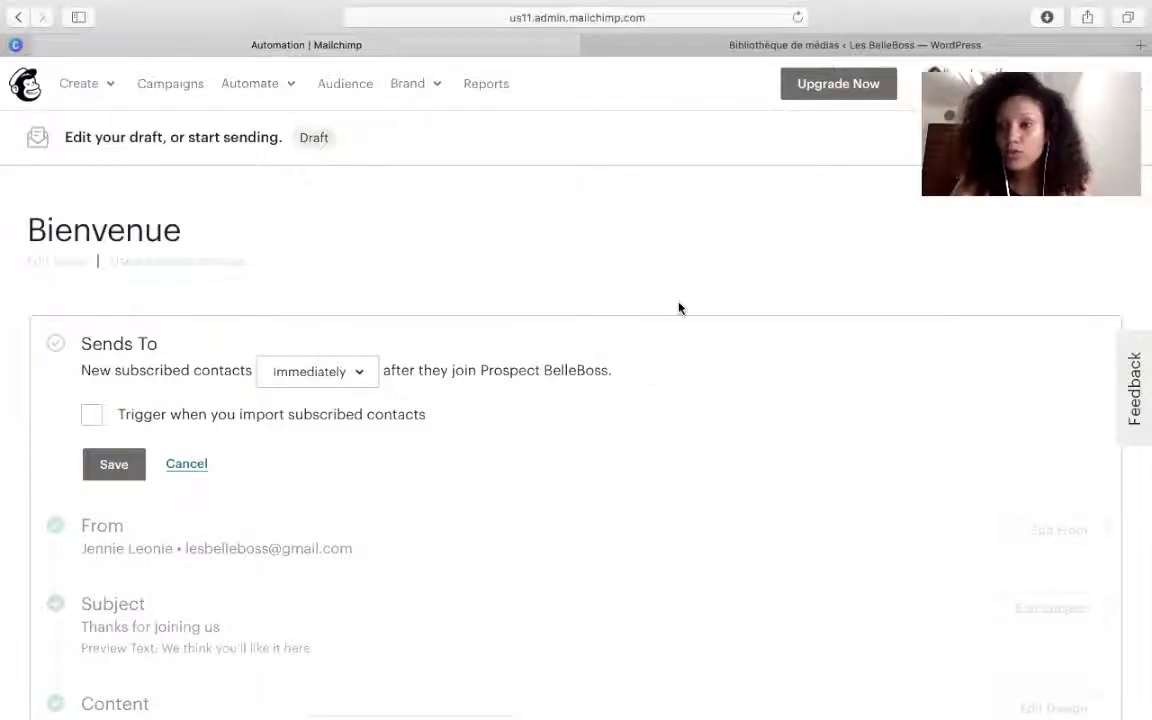
{"action": "left_click", "coordinate": [108, 472]}
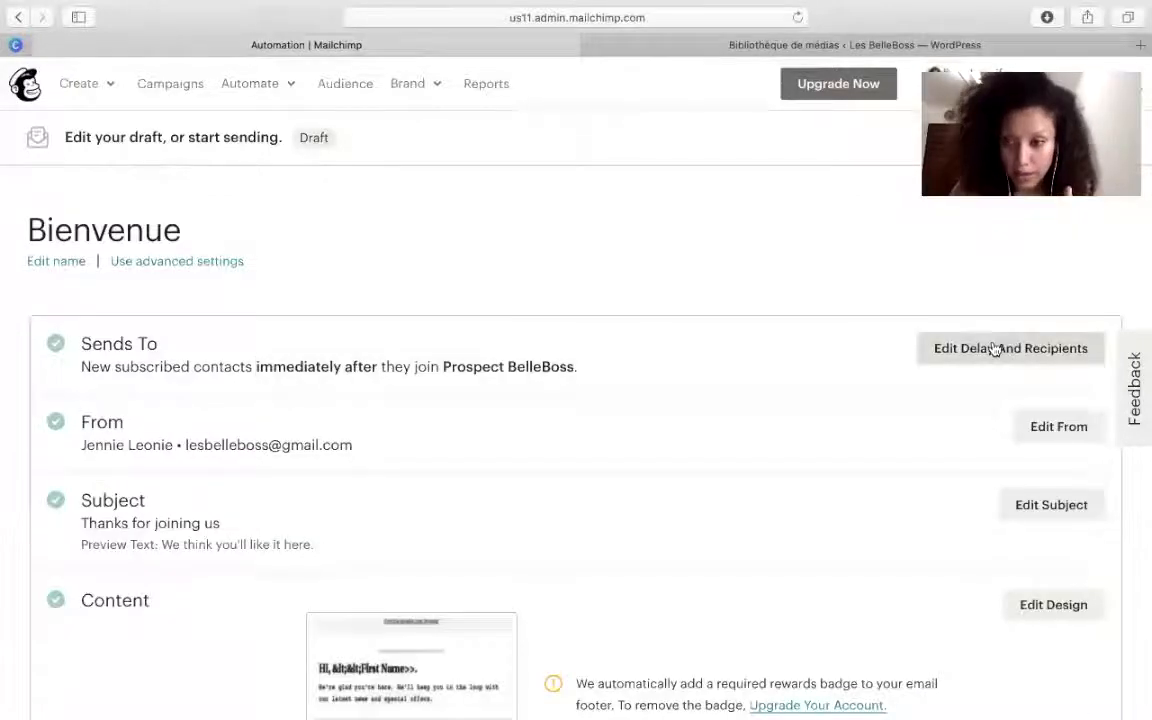
{"action": "left_click", "coordinate": [995, 347]}
{"action": "left_click", "coordinate": [362, 382]}
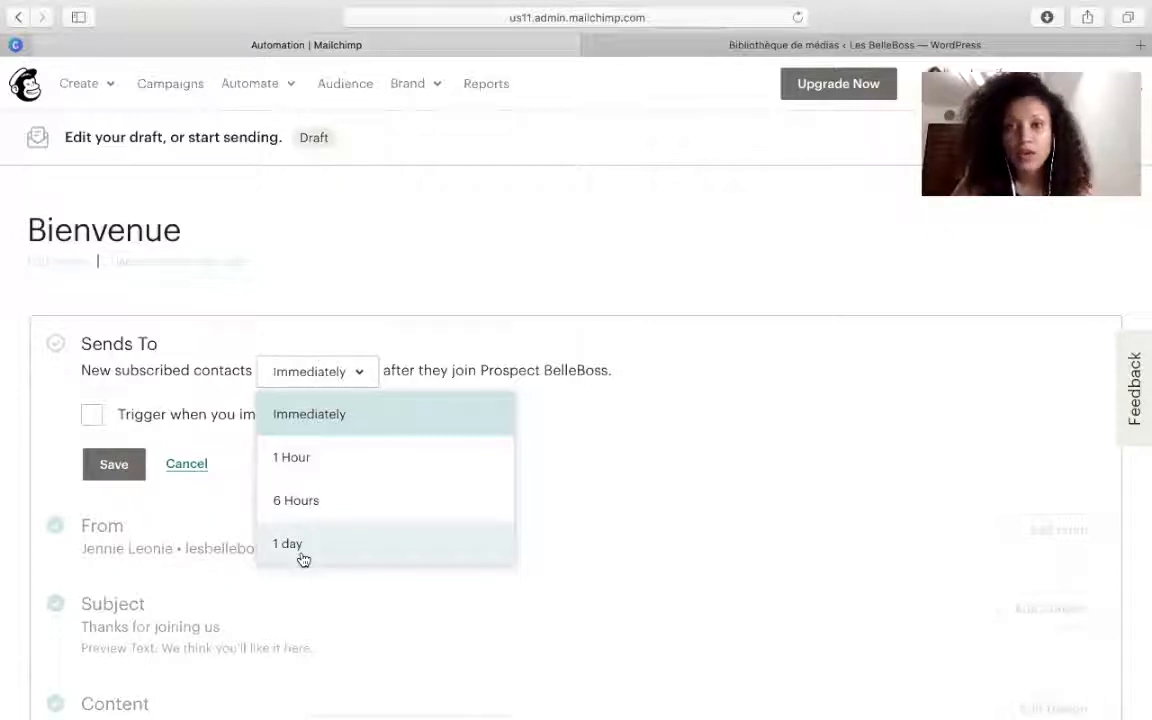
{"action": "left_click", "coordinate": [383, 297]}
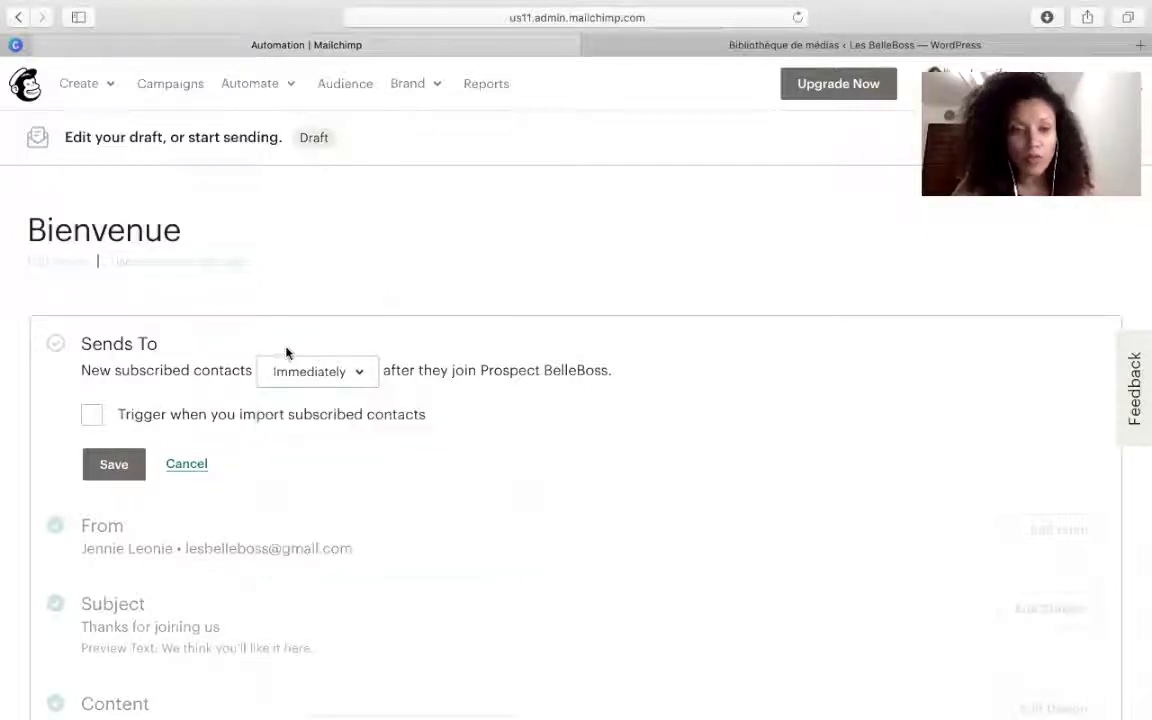
{"action": "left_click", "coordinate": [113, 464]}
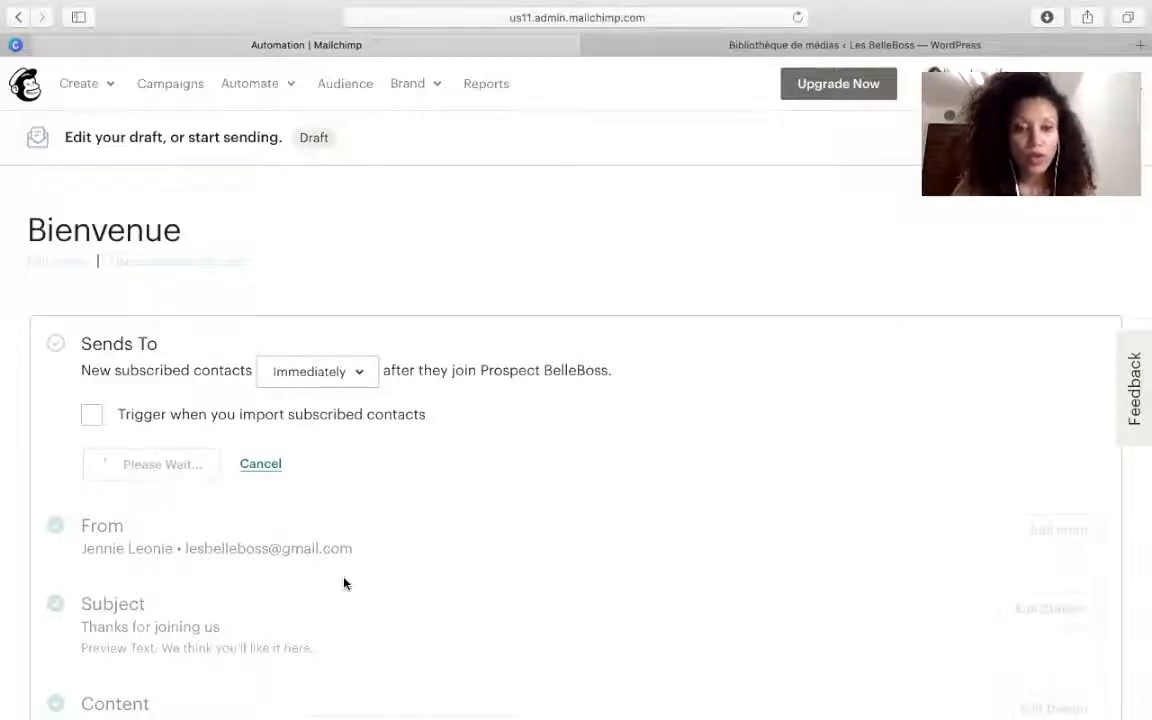
- Set the email's subject to "Bienvenue dans BOOST ACADEMIE", clear its preview text, and save
{"action": "scroll", "coordinate": [310, 458], "scroll_direction": "down", "scroll_amount": 5}
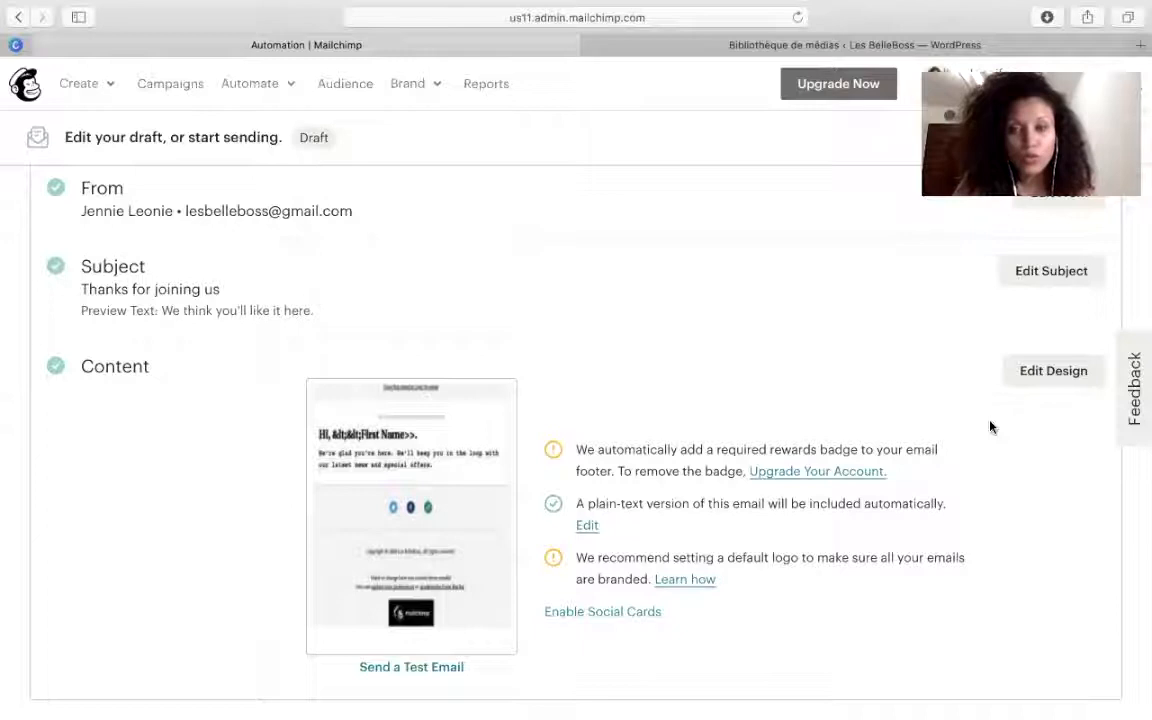
{"action": "left_click", "coordinate": [1050, 272]}
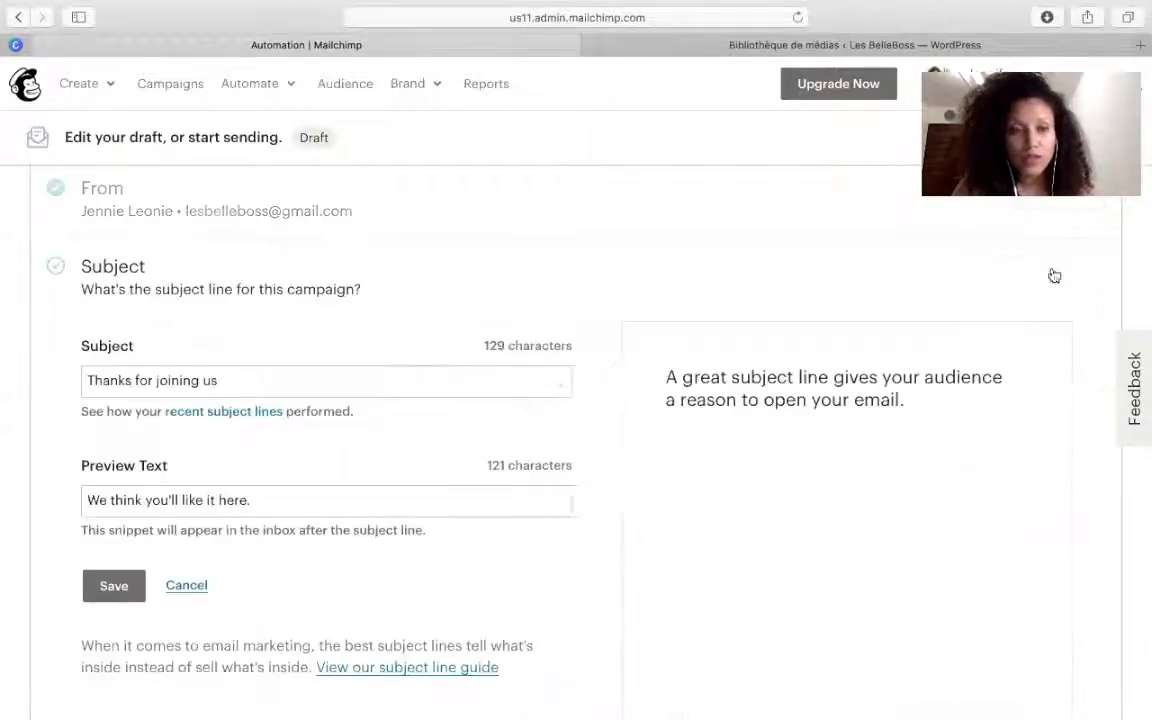
{"action": "triple_click", "coordinate": [206, 380]}
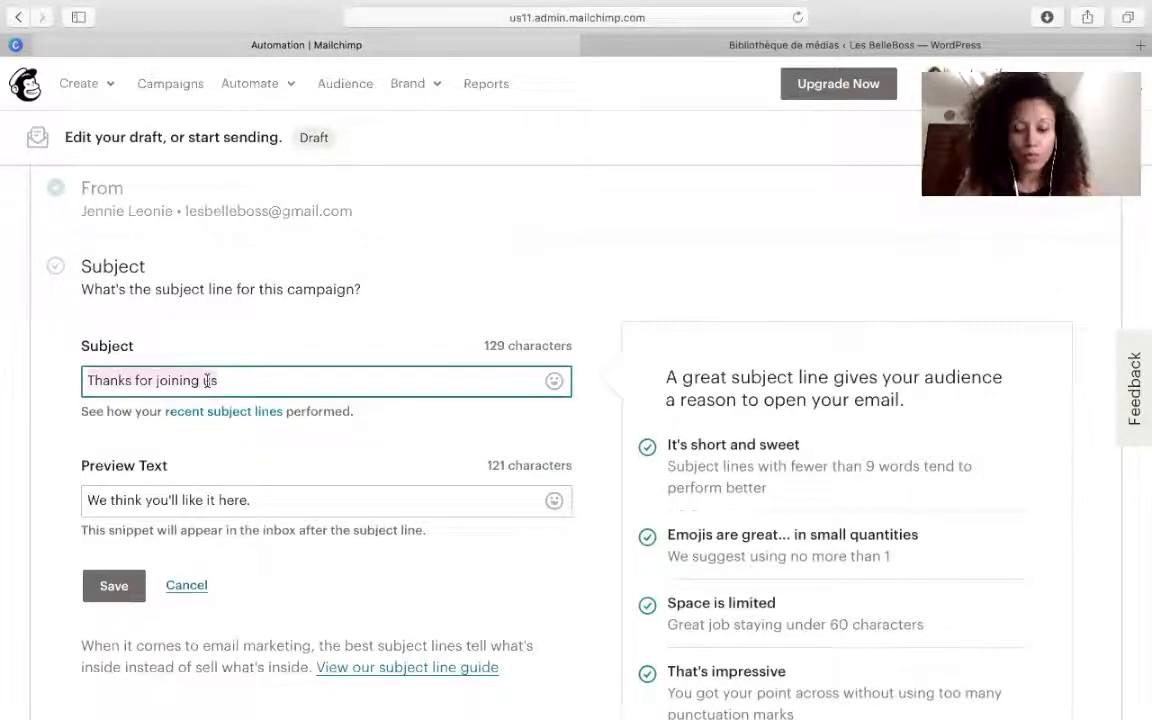
{"action": "type", "text": "Bienvenue d"}
{"action": "key", "text": "Tab"}
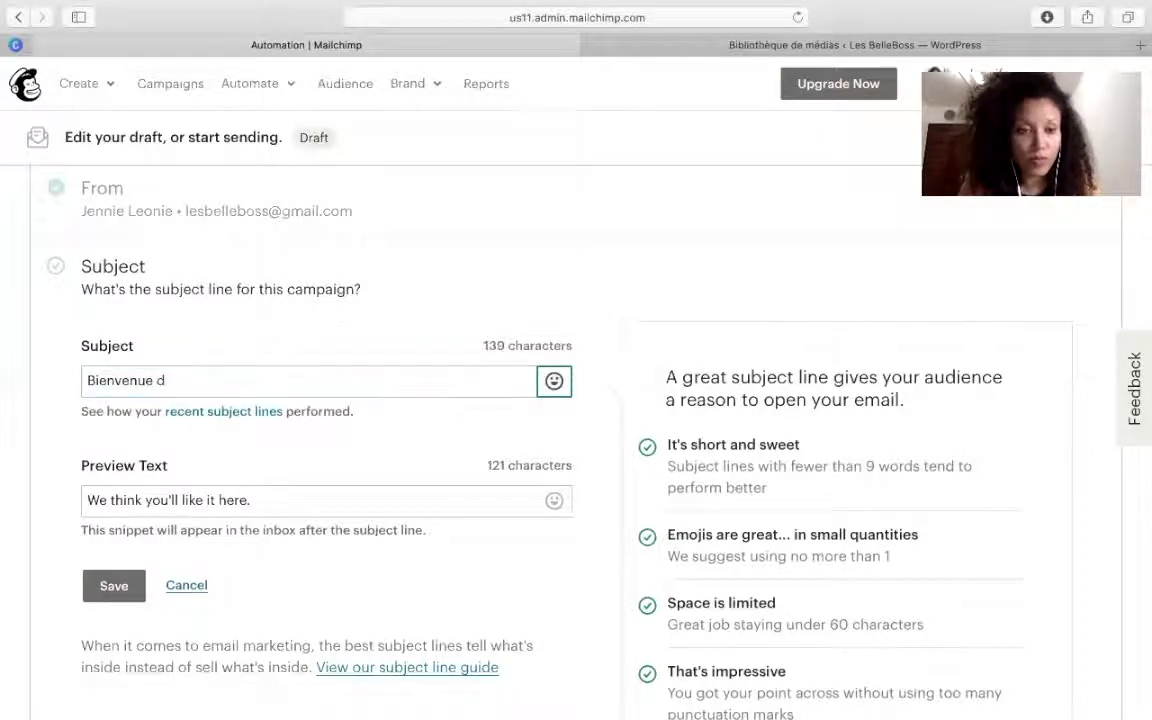
{"action": "left_click", "coordinate": [240, 390]}
{"action": "type", "text": "ans BOOST ACADEMIE"}
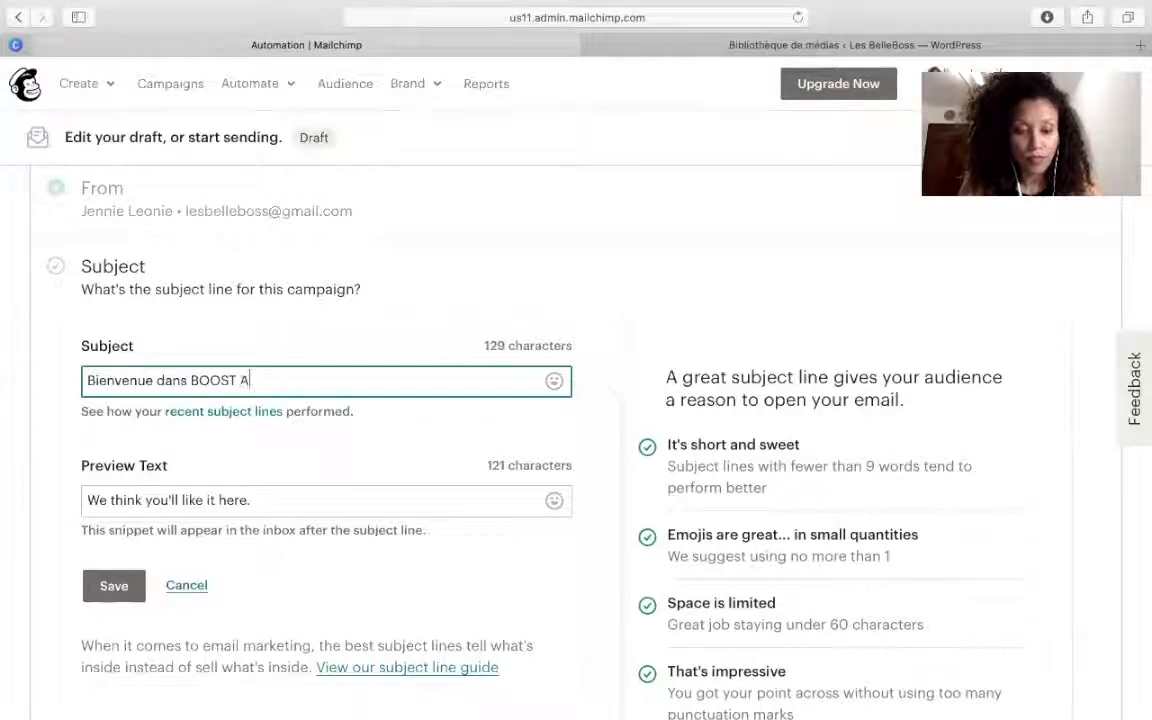
{"action": "triple_click", "coordinate": [214, 510]}
{"action": "key", "text": "BackSpace"}
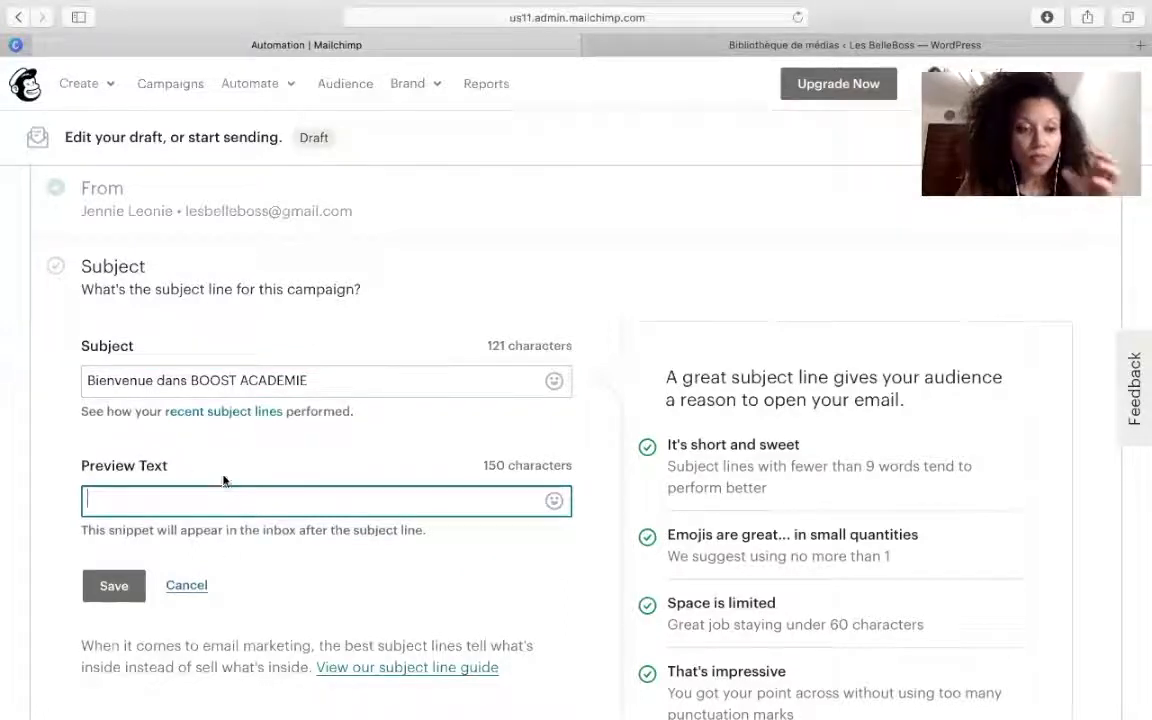
{"action": "left_click", "coordinate": [120, 586]}
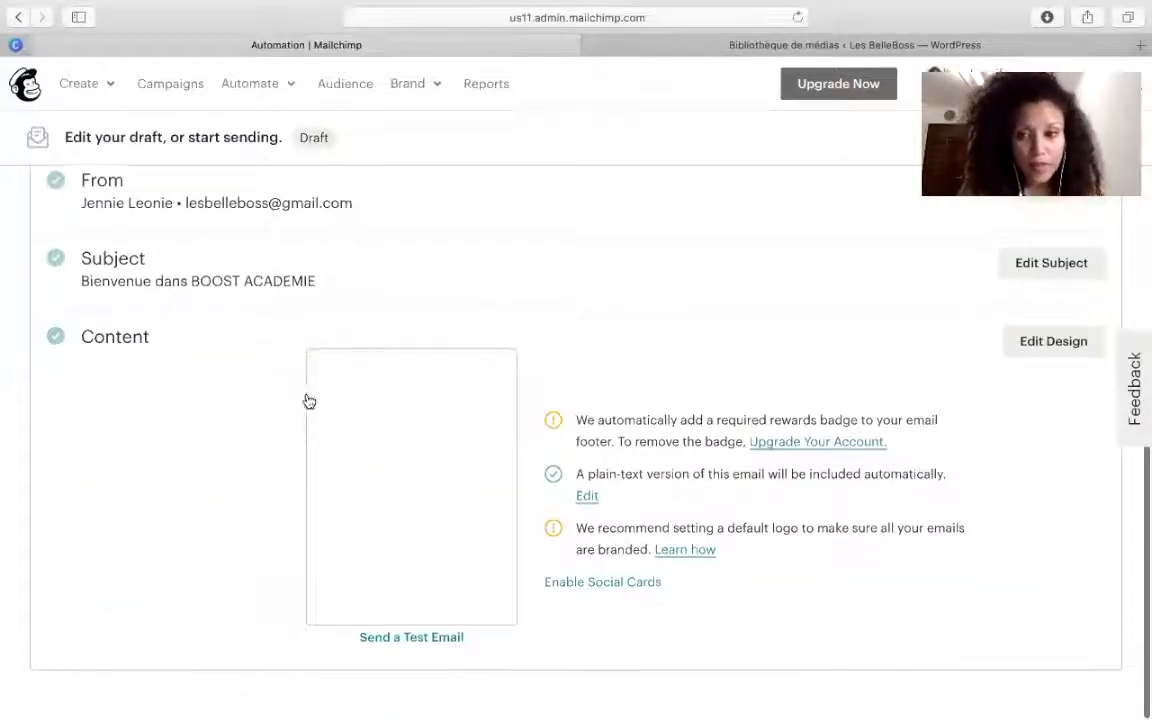
- Open the email's design and delete the logo block and the "View this email in your browser" block
{"action": "left_click", "coordinate": [1044, 350]}
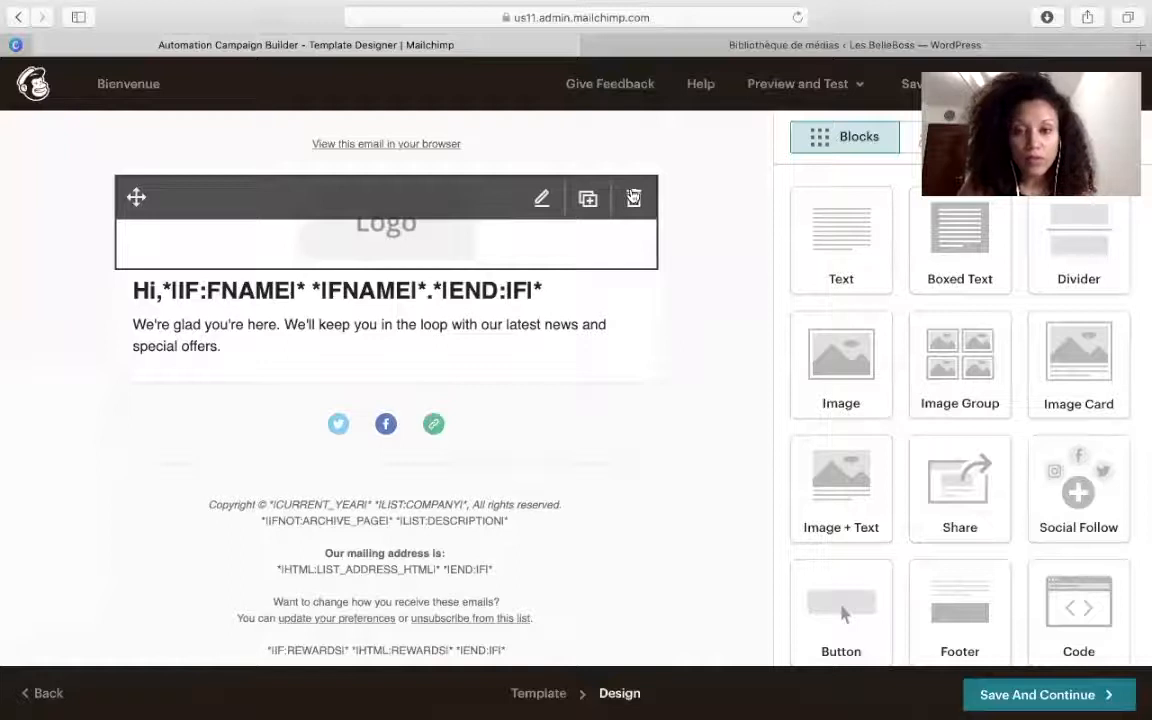
{"action": "left_click", "coordinate": [633, 198]}
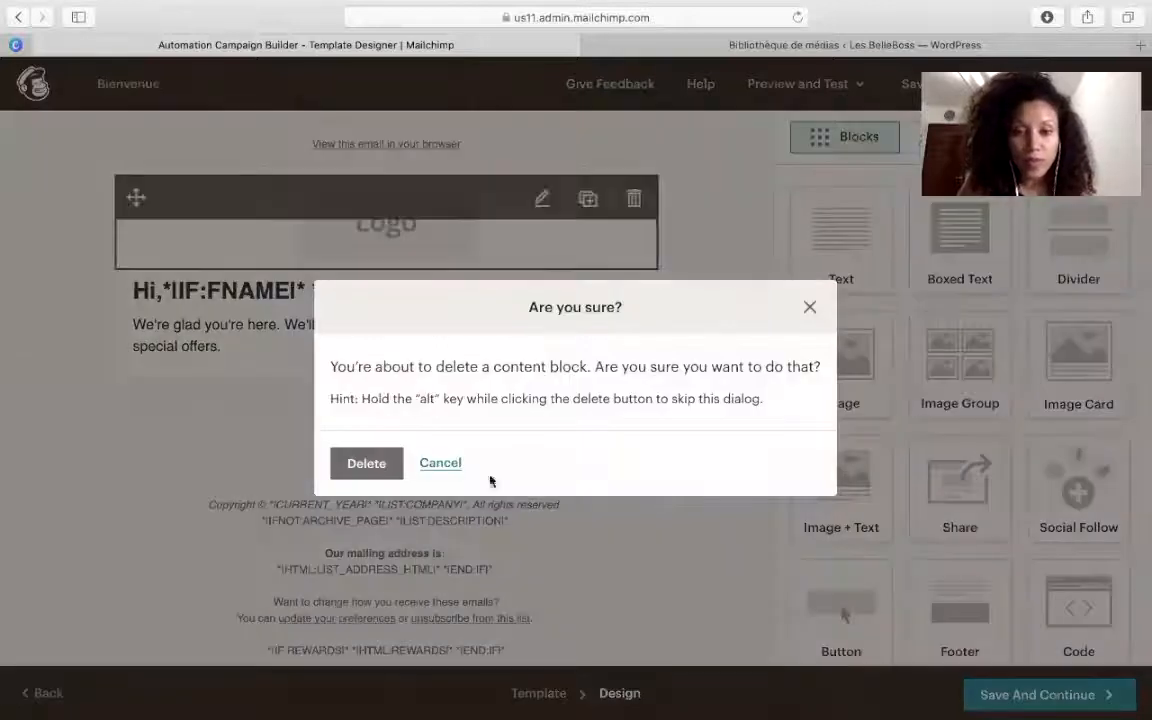
{"action": "left_click", "coordinate": [366, 472]}
{"action": "left_click", "coordinate": [373, 466]}
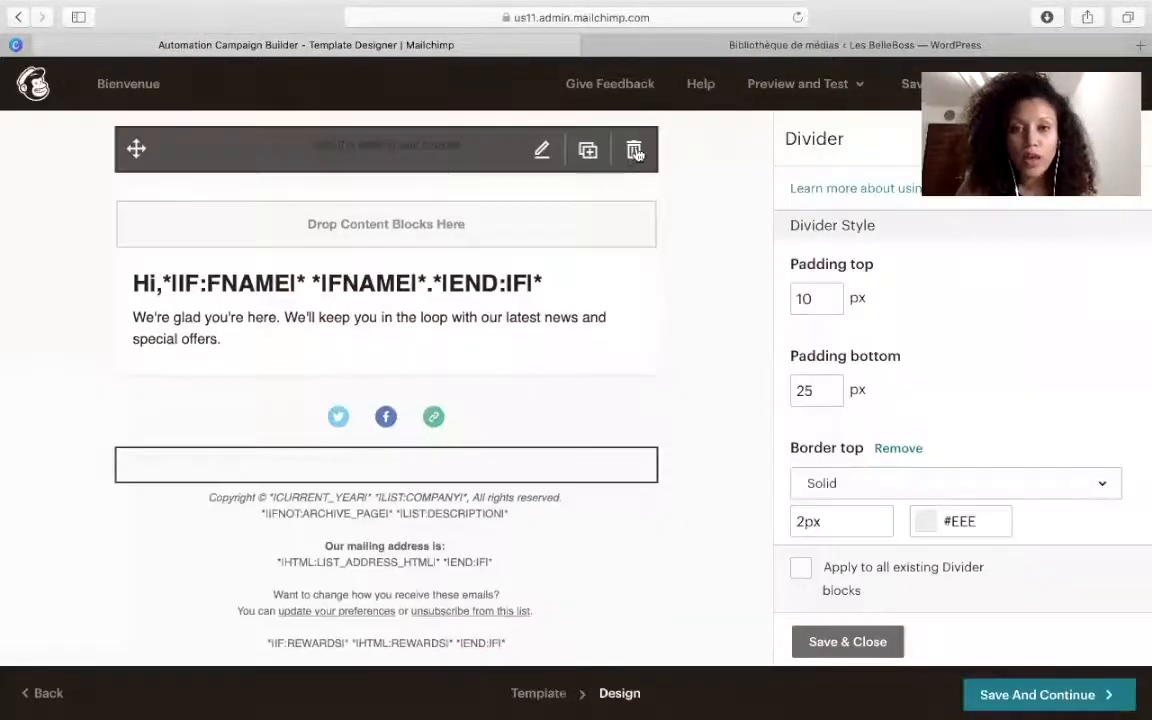
{"action": "left_click", "coordinate": [635, 151]}
{"action": "left_click", "coordinate": [366, 463]}
{"action": "left_click", "coordinate": [847, 643]}
- Try out an extra text block under the welcome message and delete it again
{"action": "left_click_drag", "start_coordinate": [825, 262], "coordinate": [525, 404]}
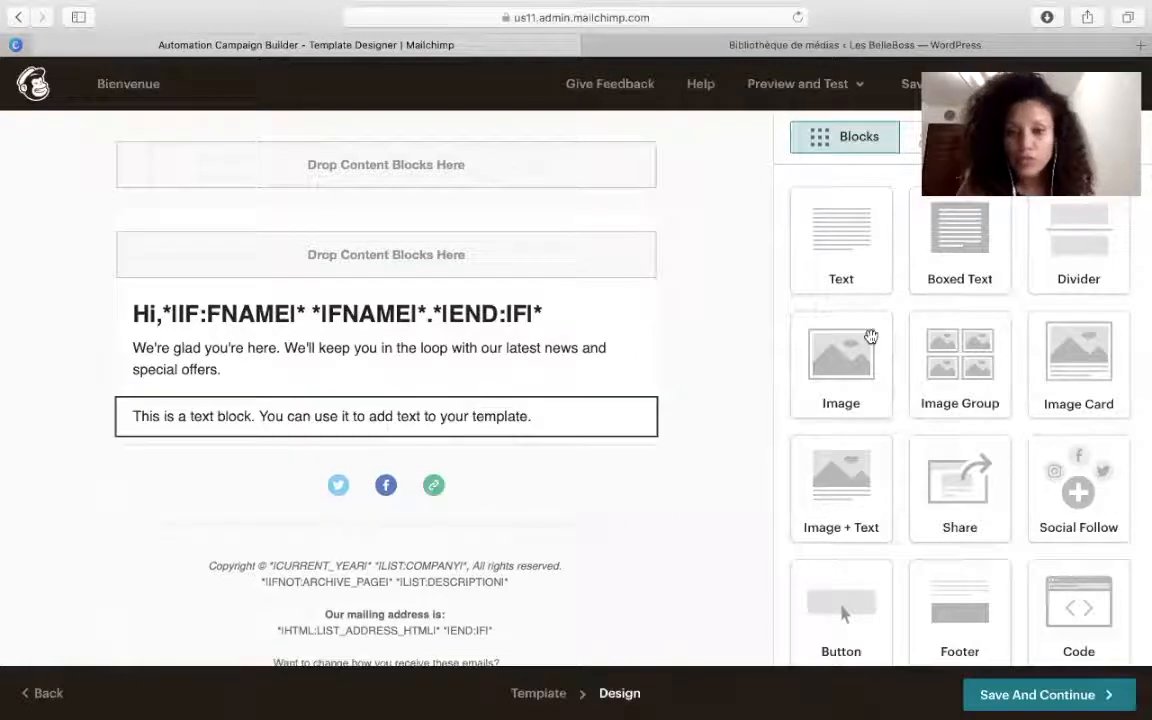
{"action": "left_click", "coordinate": [594, 429]}
{"action": "left_click", "coordinate": [630, 418]}
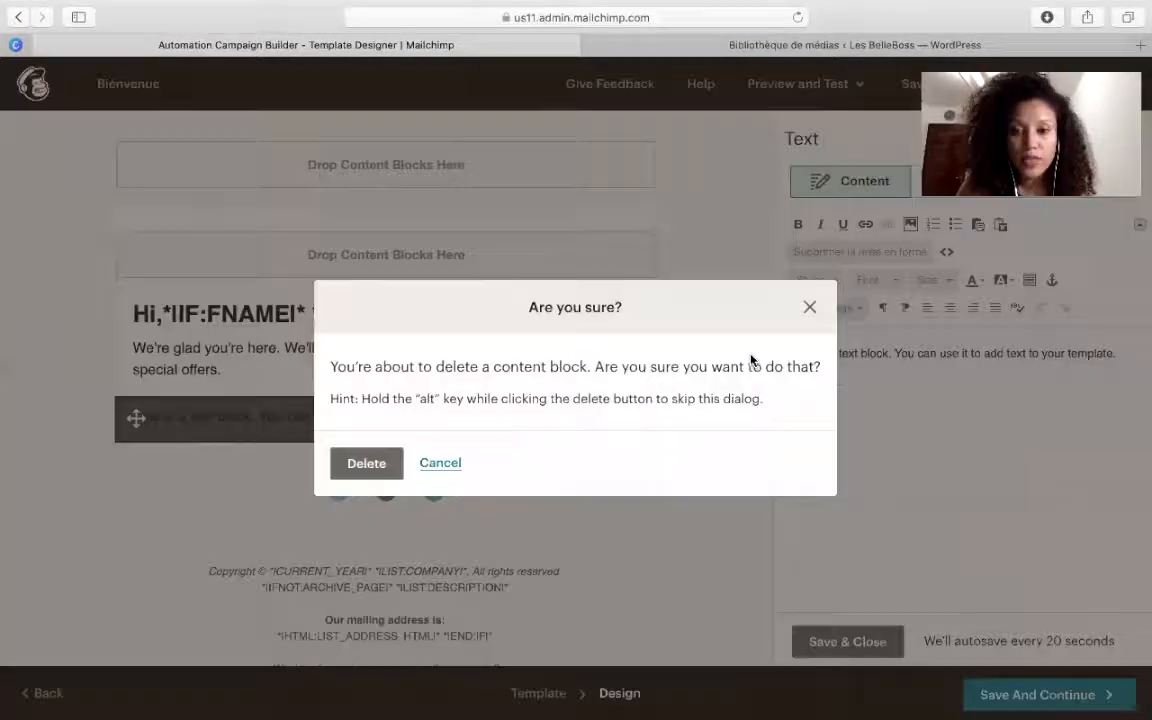
{"action": "left_click", "coordinate": [366, 463]}
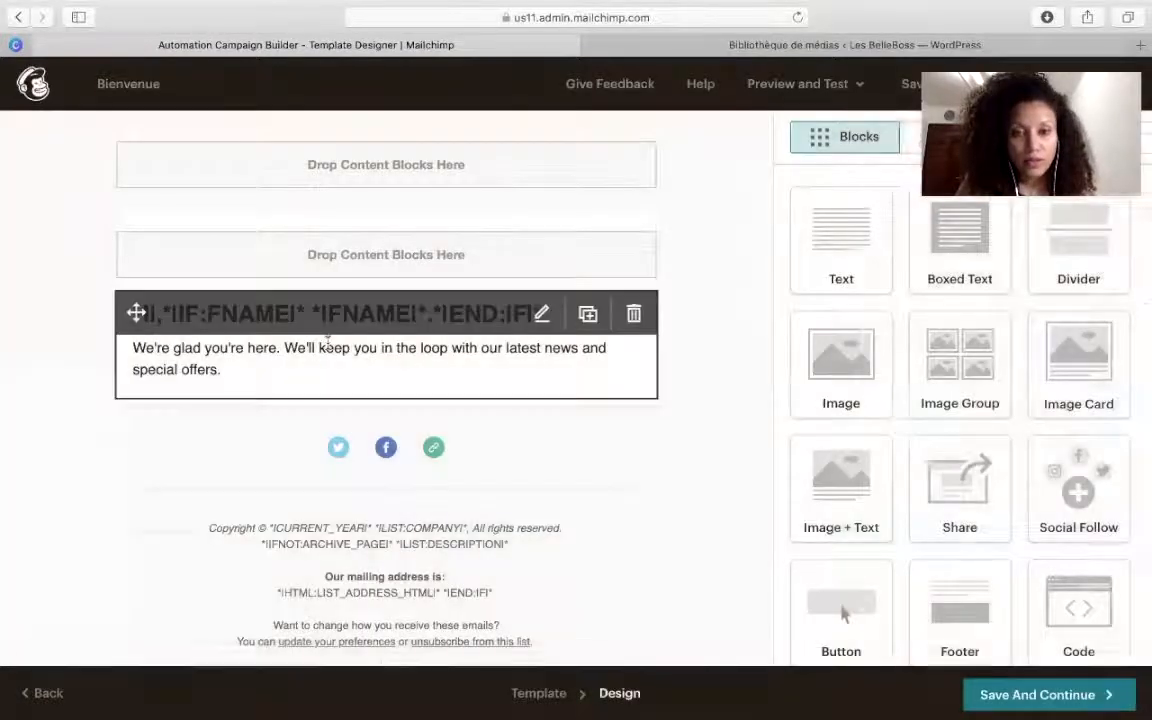
- Add the line "Télécharge dès maintenant les étapes clés pour devenir insta boss : ici" below the existing welcome text
{"action": "left_click", "coordinate": [399, 352]}
{"action": "left_click_drag", "start_coordinate": [1020, 386], "coordinate": [789, 358]}
{"action": "left_click", "coordinate": [889, 441]}
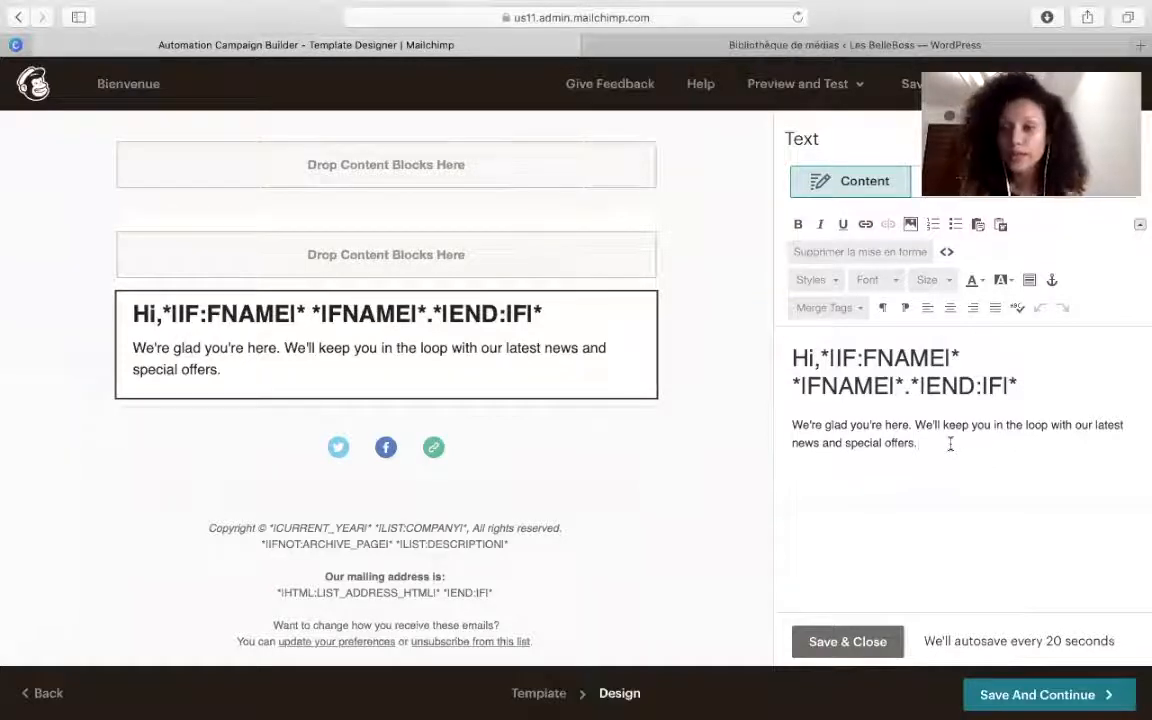
{"action": "key", "text": "Return"}
{"action": "type", "text": "Cliqu"}
{"action": "key", "text": "BackSpace"}
{"action": "key", "text": "BackSpace"}
{"action": "key", "text": "BackSpace"}
{"action": "key", "text": "BackSpace"}
{"action": "key", "text": "BackSpace"}
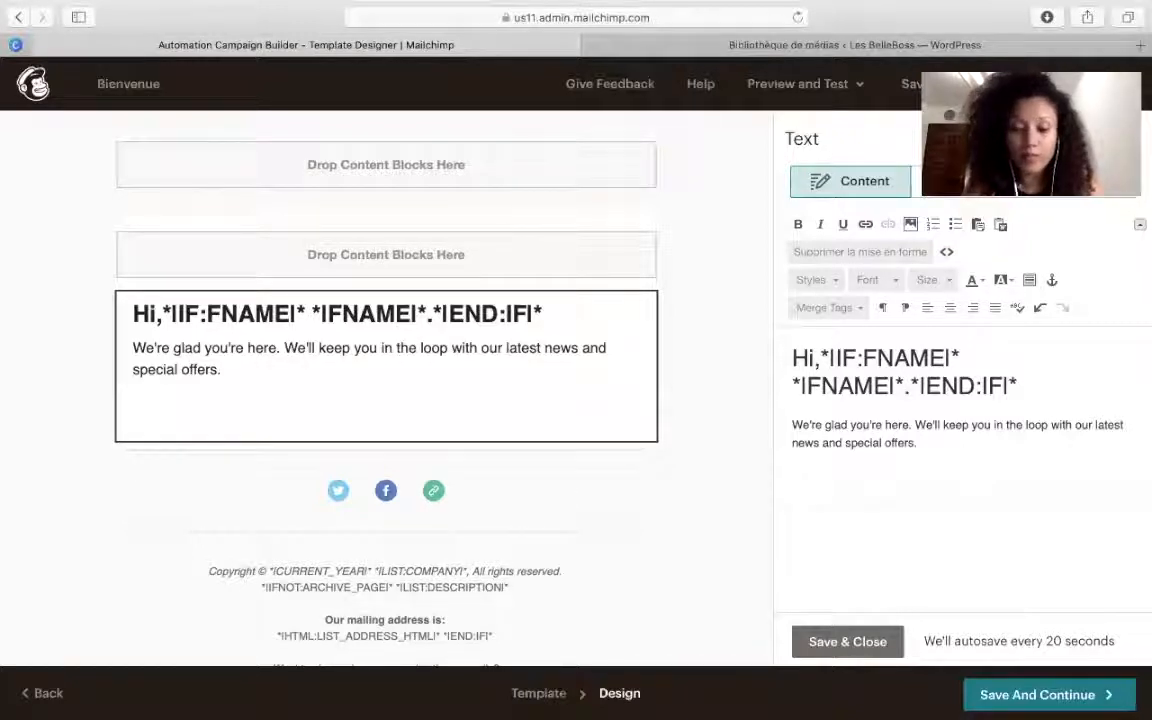
{"action": "type", "text": "Téléch"}
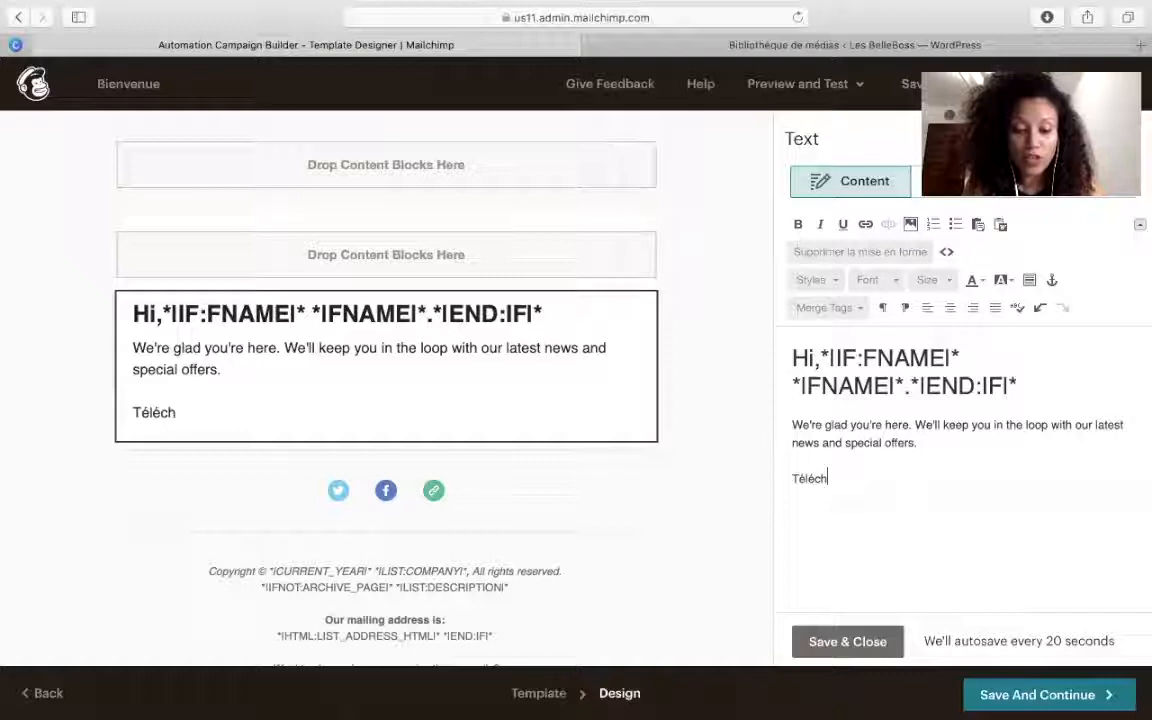
{"action": "type", "text": "arge dès main"}
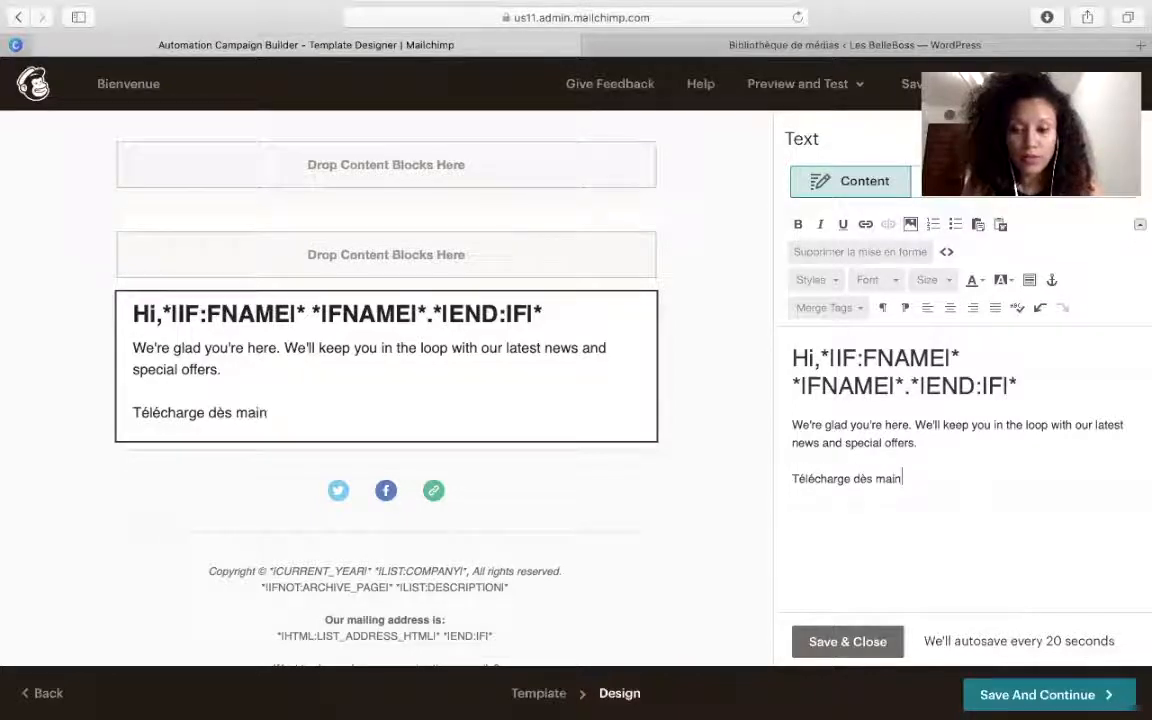
{"action": "type", "text": "tenant "}
{"action": "type", "text": "la f"}
{"action": "key", "text": "BackSpace"}
{"action": "key", "text": "BackSpace"}
{"action": "key", "text": "BackSpace"}
{"action": "type", "text": "e"}
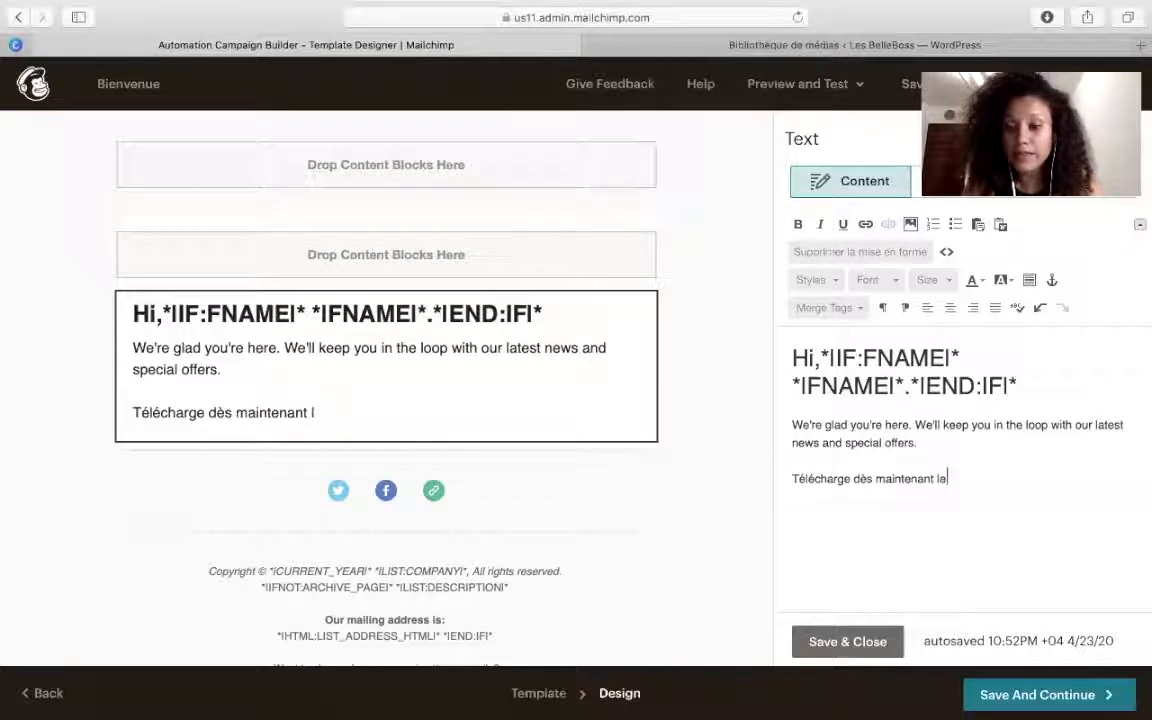
{"action": "type", "text": "s étapes c"}
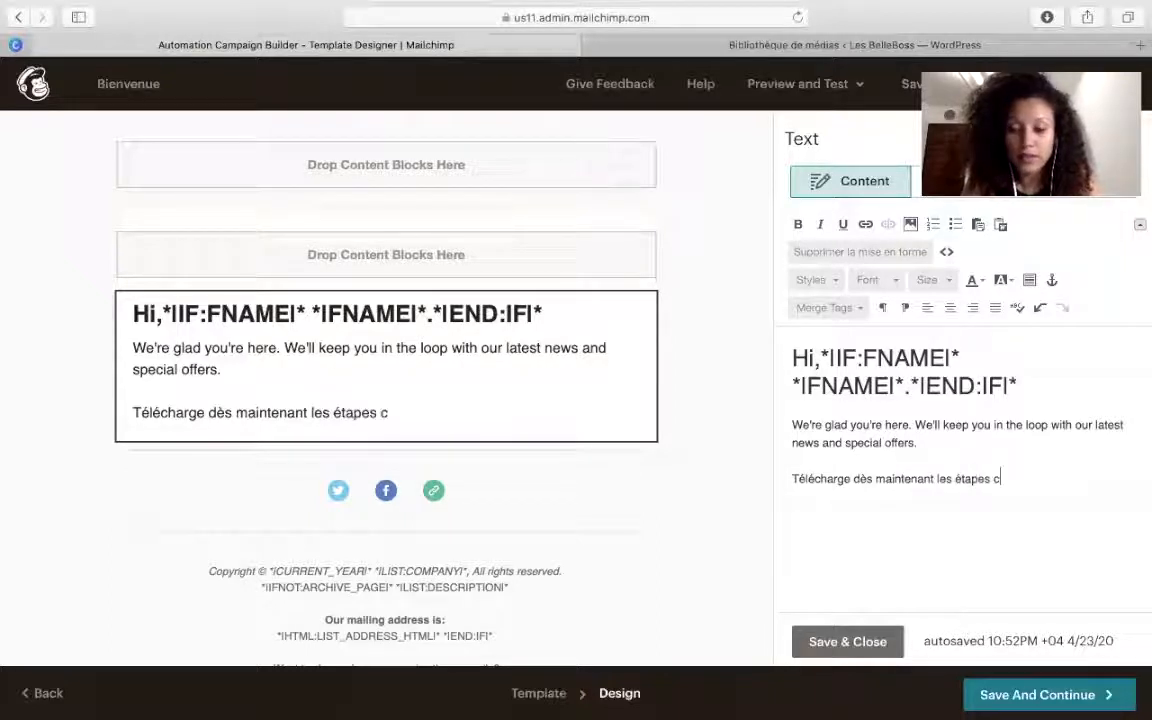
{"action": "type", "text": "lés pour d"}
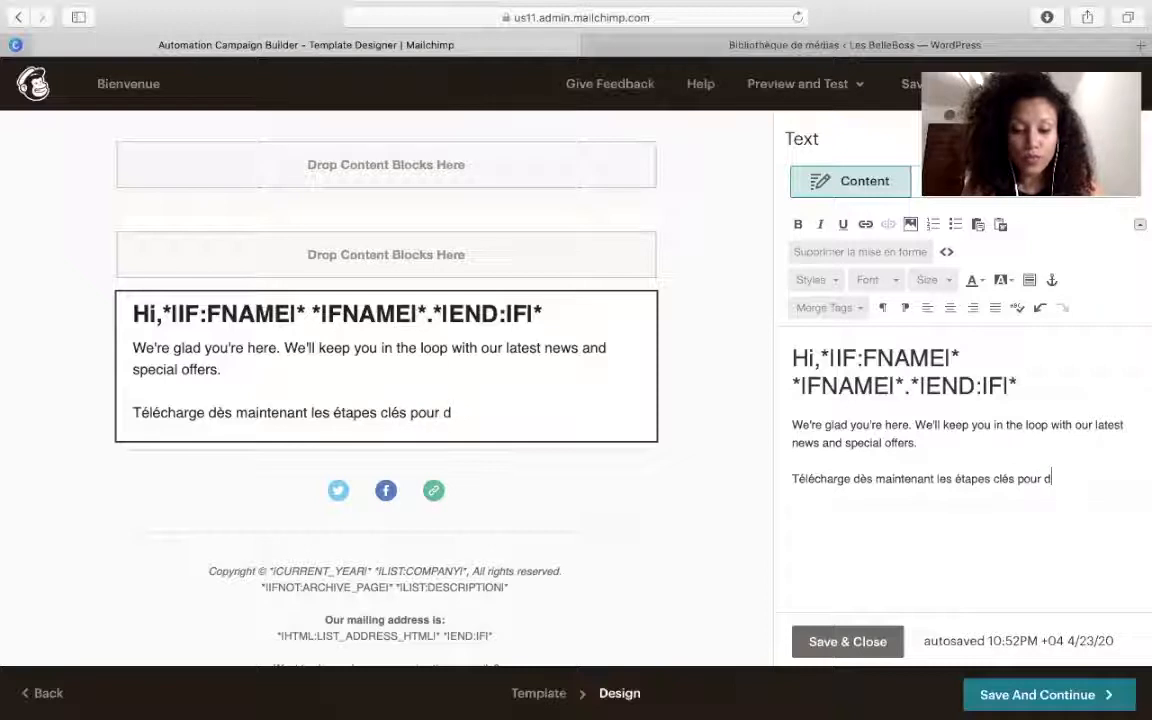
{"action": "type", "text": "evenir insta "}
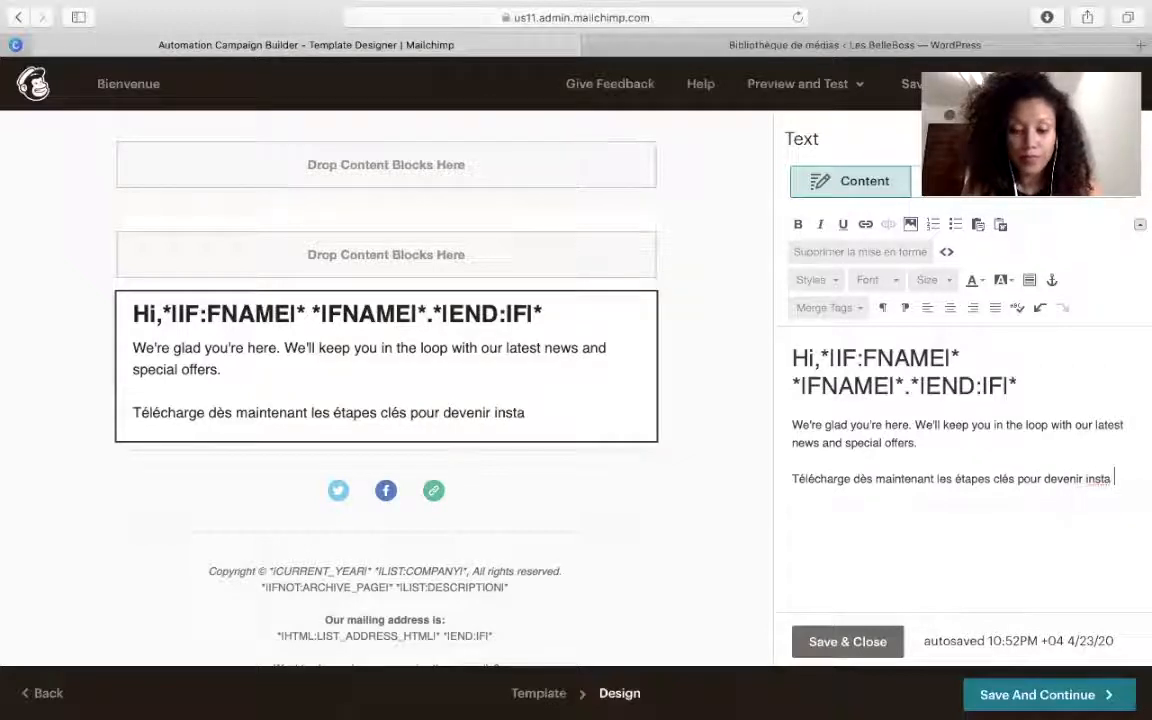
{"action": "type", "text": "boss : ici"}
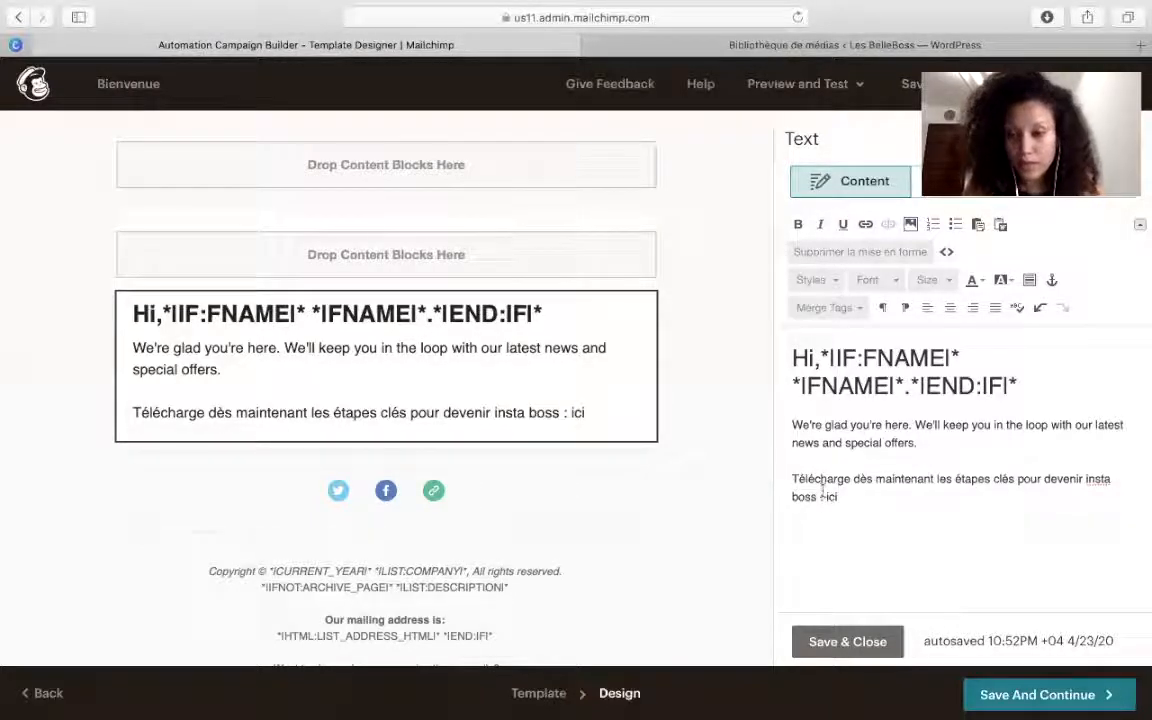
- Link the word "ici" to the copied web address of EBOOK-INSTABOSS-8STEPS.pdf, and save the text block and the email design
{"action": "left_click_drag", "start_coordinate": [840, 498], "coordinate": [826, 498]}
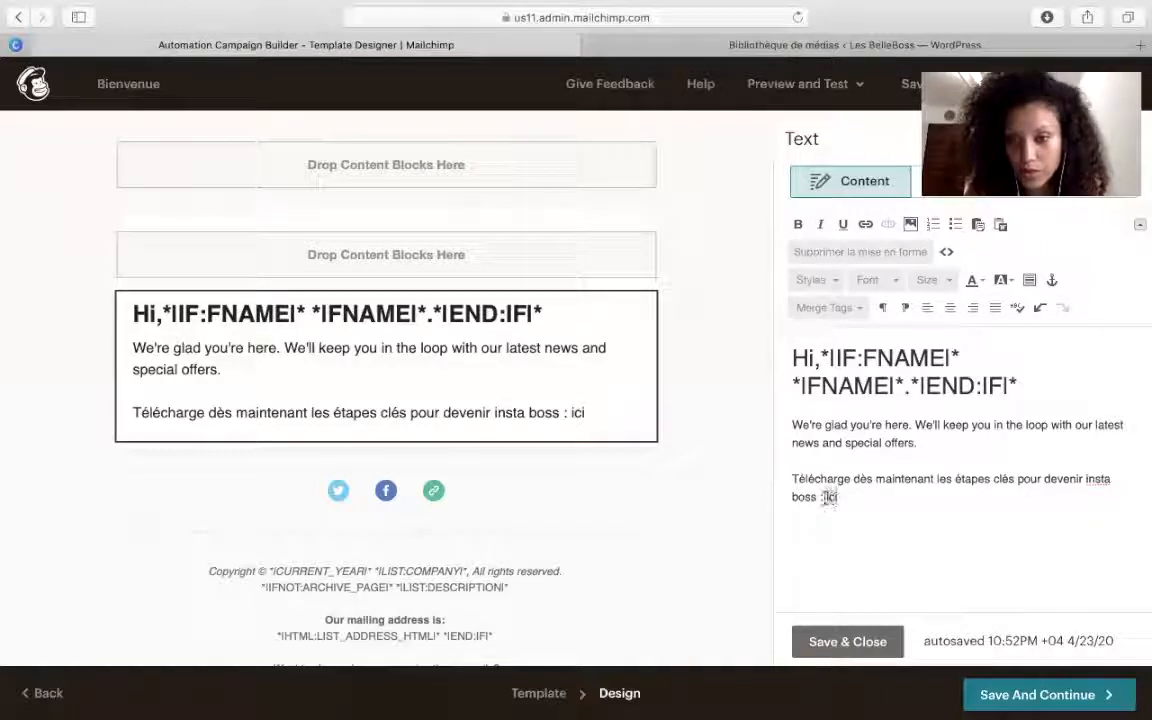
{"action": "left_click", "coordinate": [851, 494]}
{"action": "double_click", "coordinate": [826, 497]}
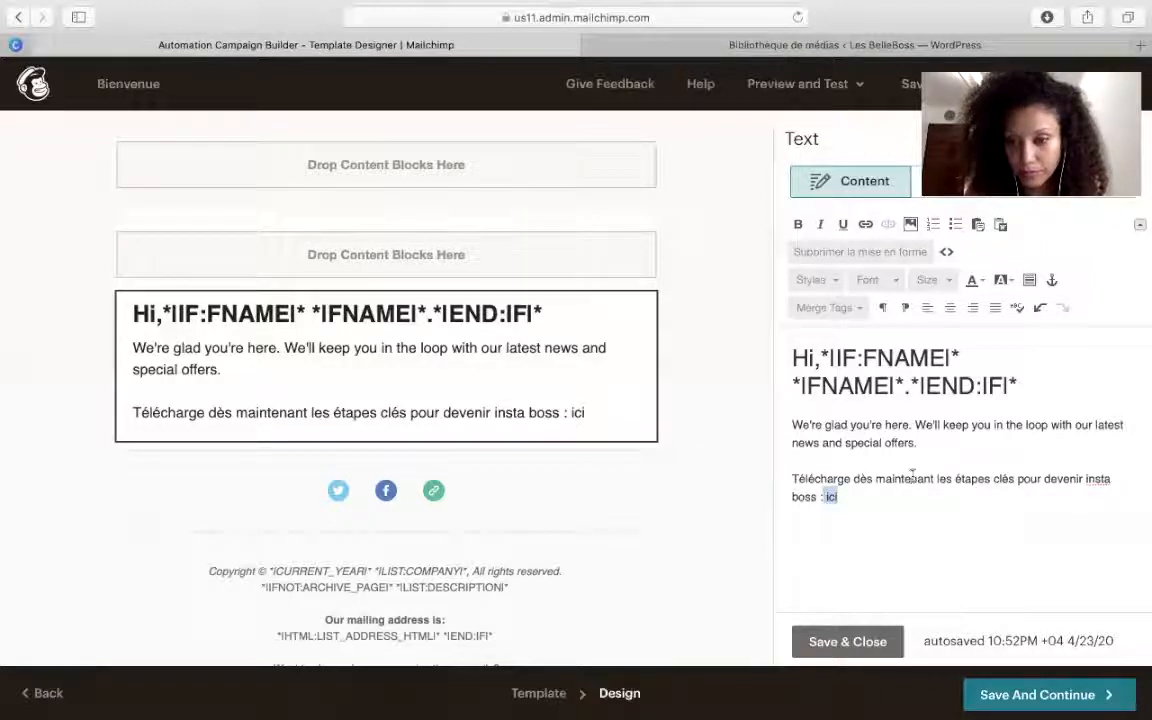
{"action": "left_click", "coordinate": [866, 225]}
{"action": "key", "text": "super+v"}
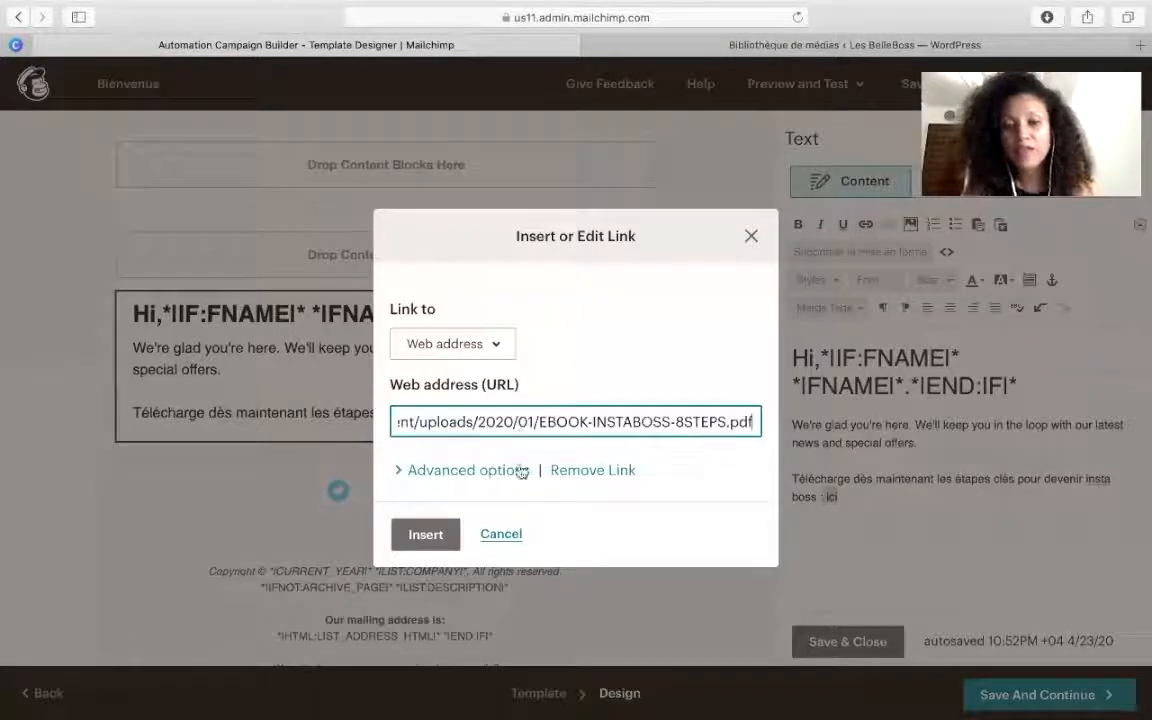
{"action": "left_click", "coordinate": [428, 537]}
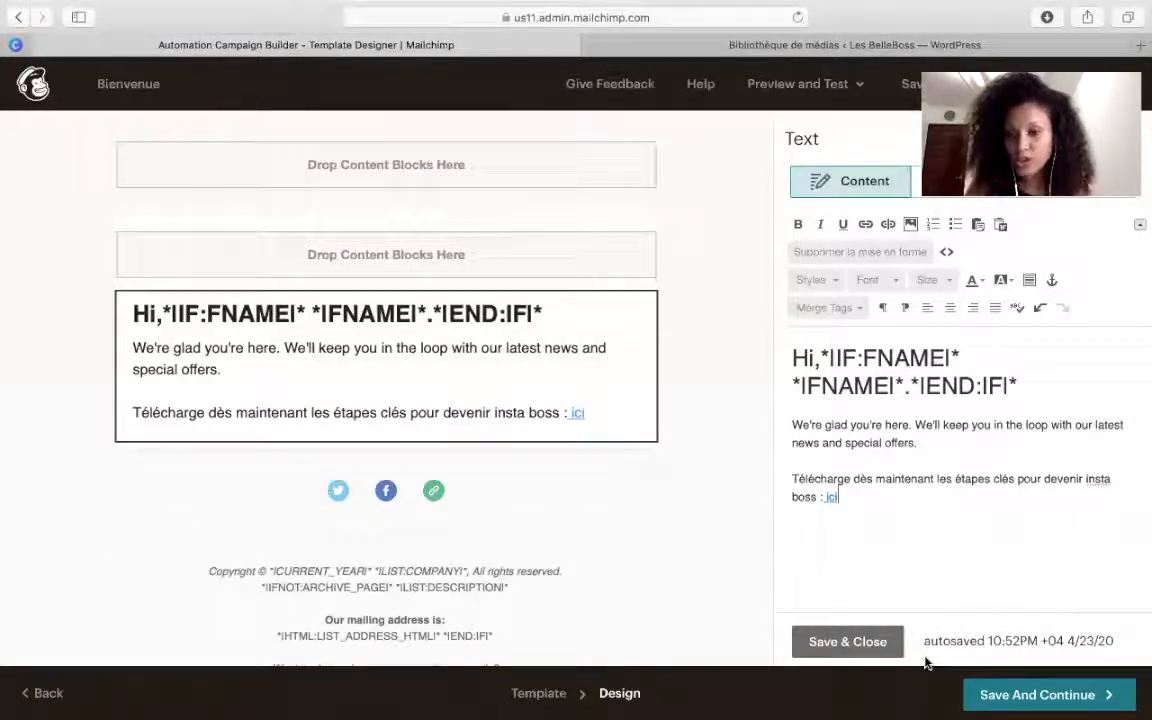
{"action": "left_click", "coordinate": [866, 641]}
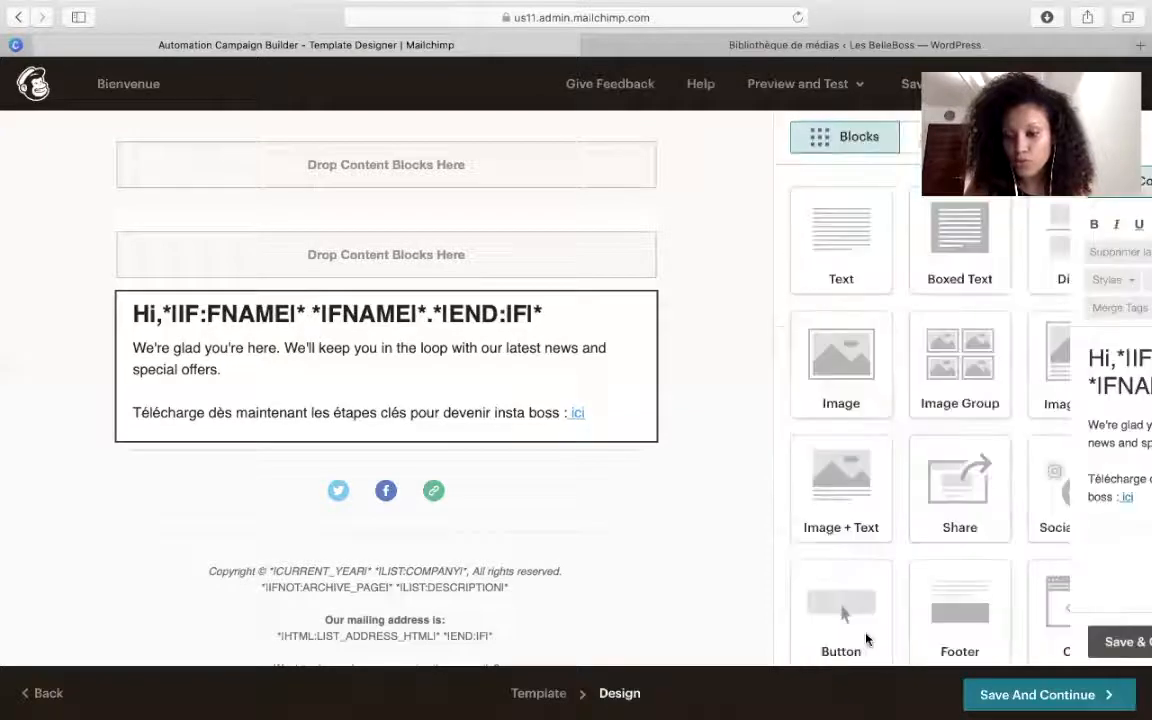
{"action": "left_click", "coordinate": [1010, 705]}
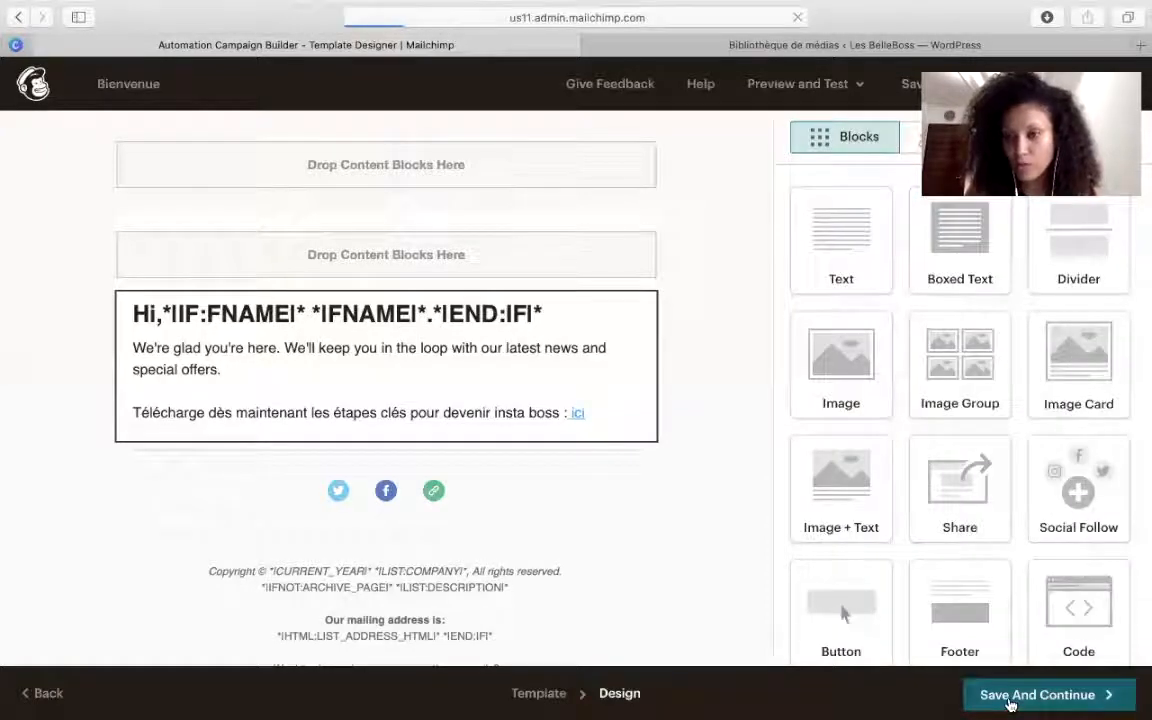